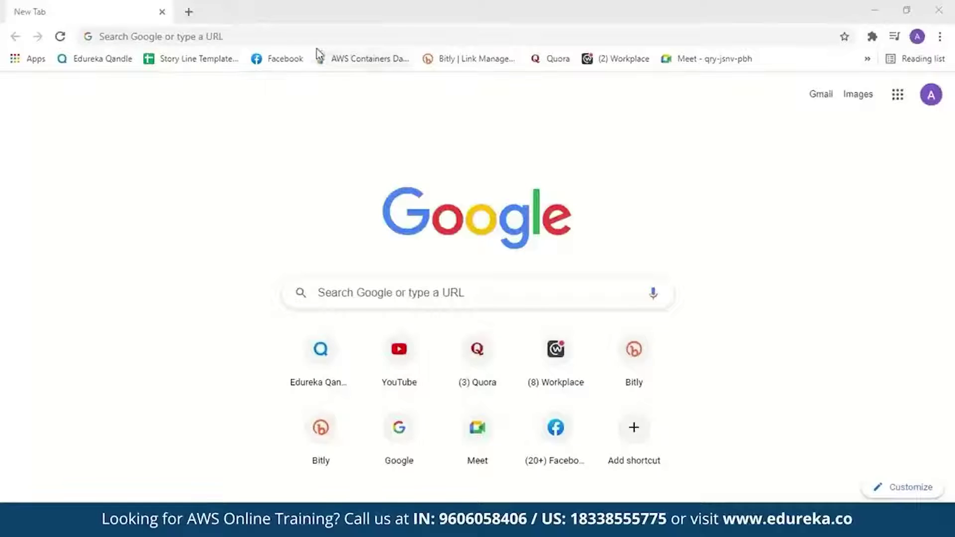
Search Google for 'amazon honeycode' and open the Honeycode Create an account page.
click(317, 37)
text(amazon honeycode)
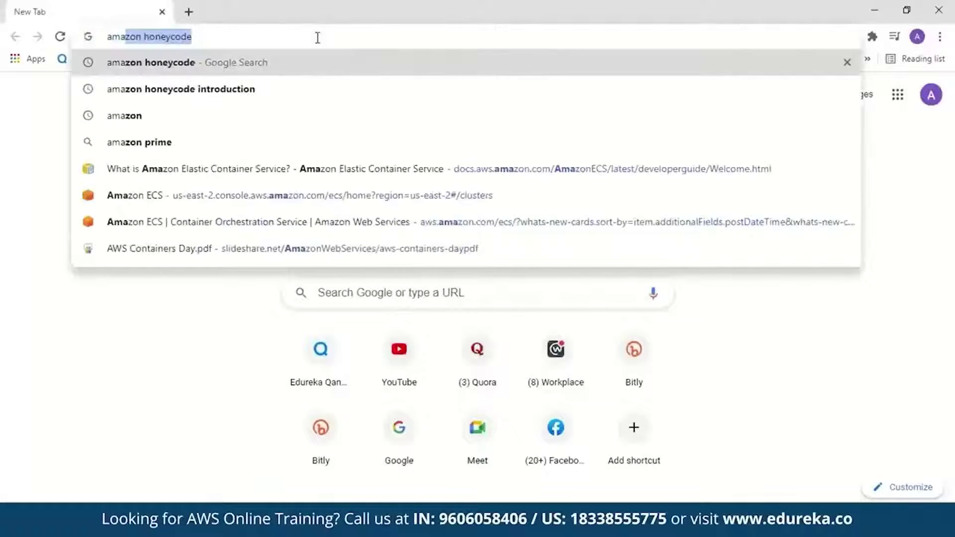
key(Return)
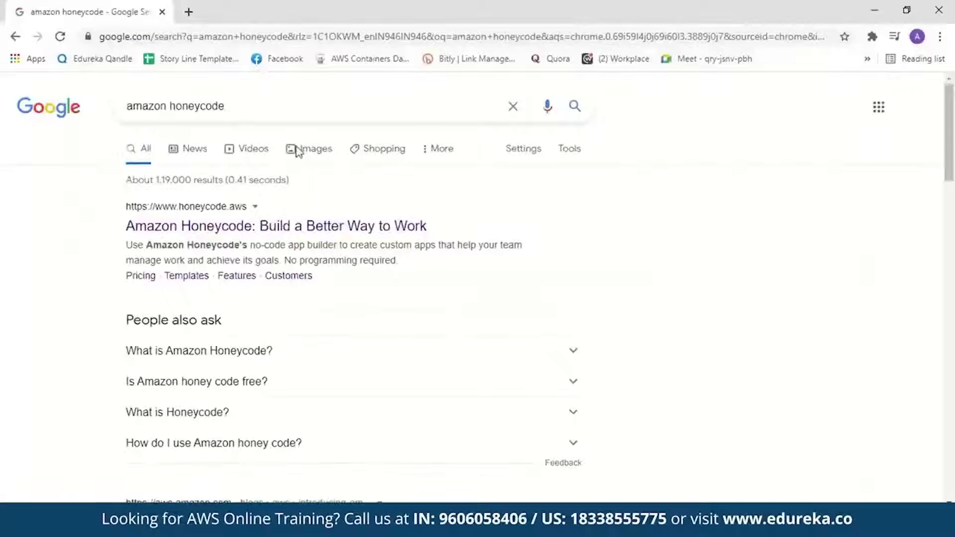
click(266, 230)
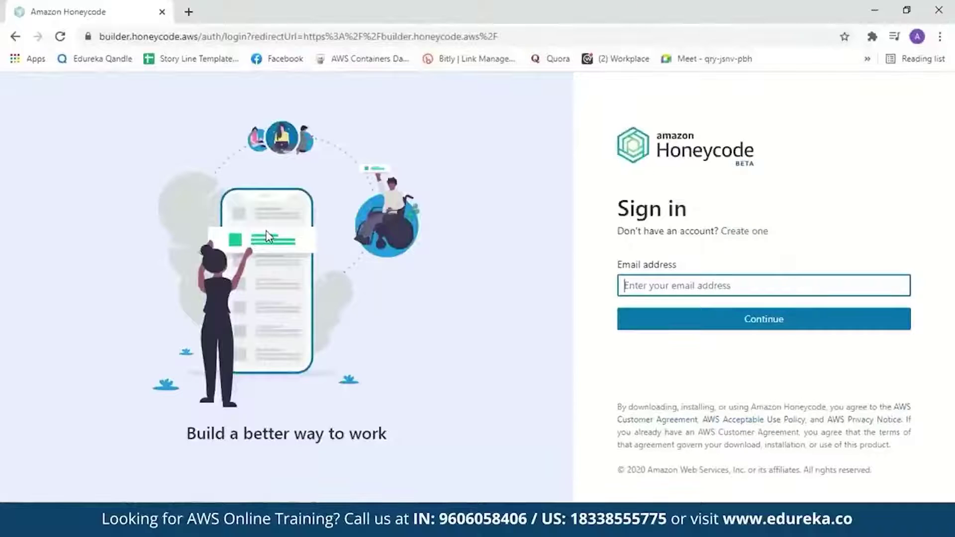
click(738, 233)
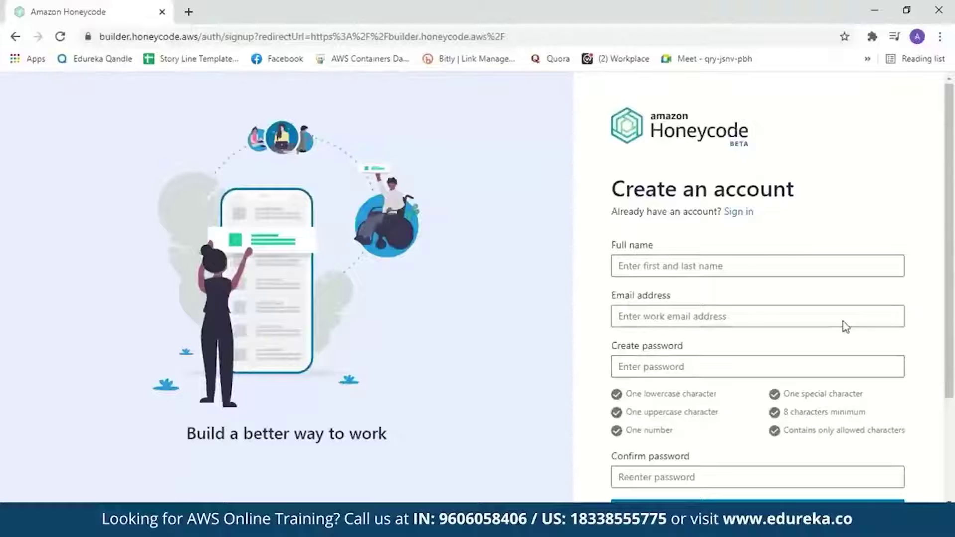
Sign in to Honeycode with the account e-mail and password.
click(744, 215)
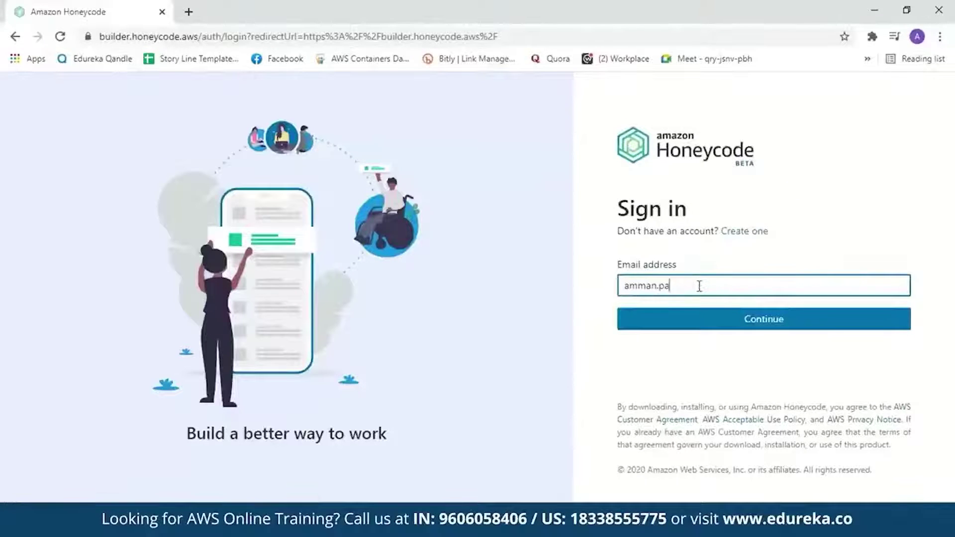
click(714, 319)
text(********)
click(726, 351)
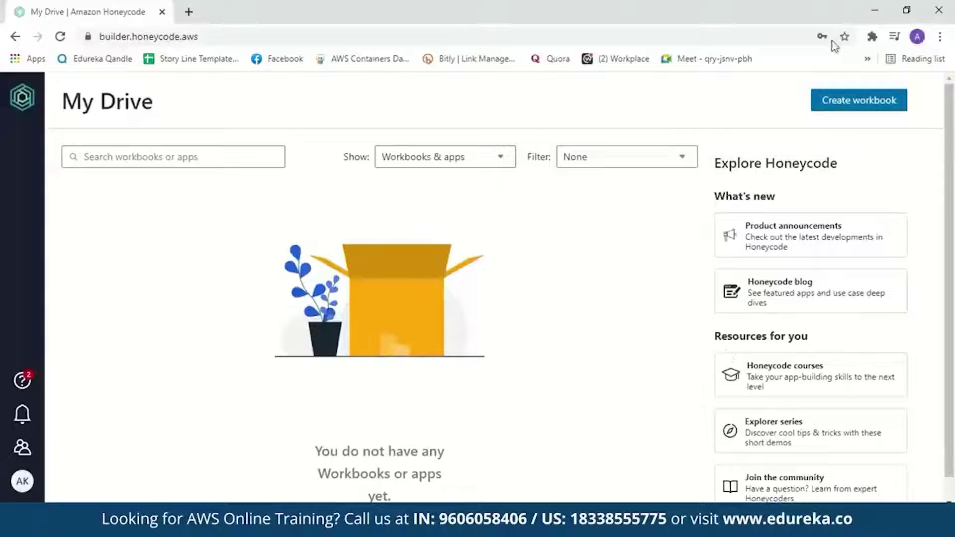
Create a blank workbook from scratch named TeamTask.
click(833, 102)
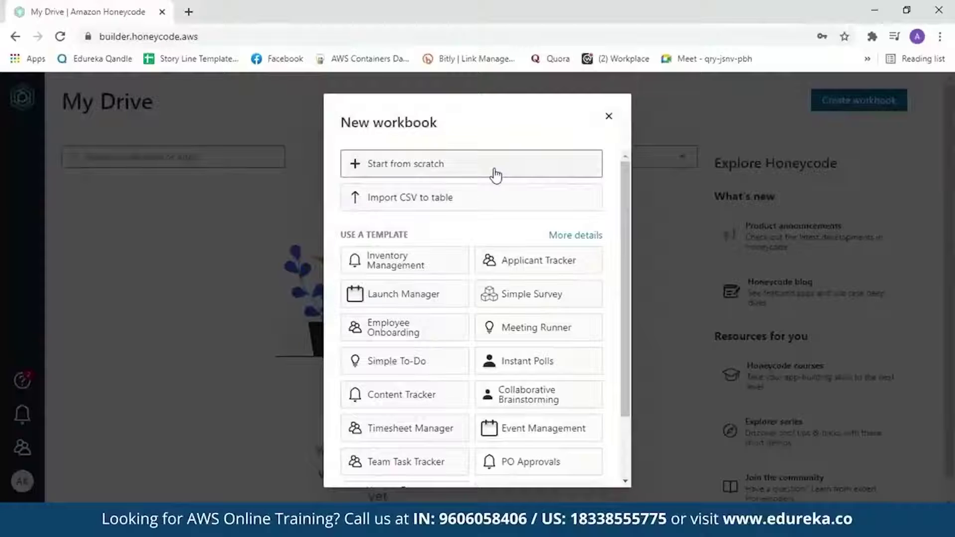
drag(624, 222, 636, 209)
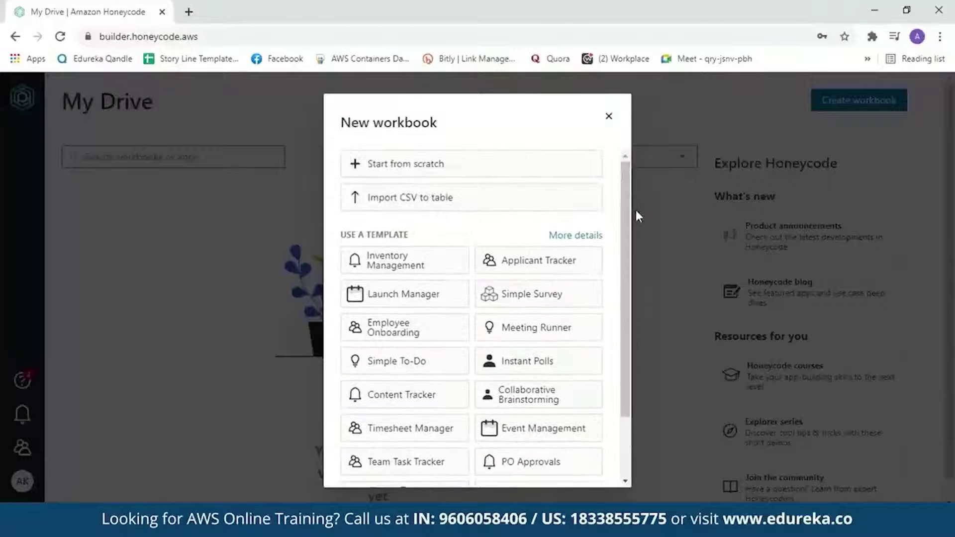
click(522, 167)
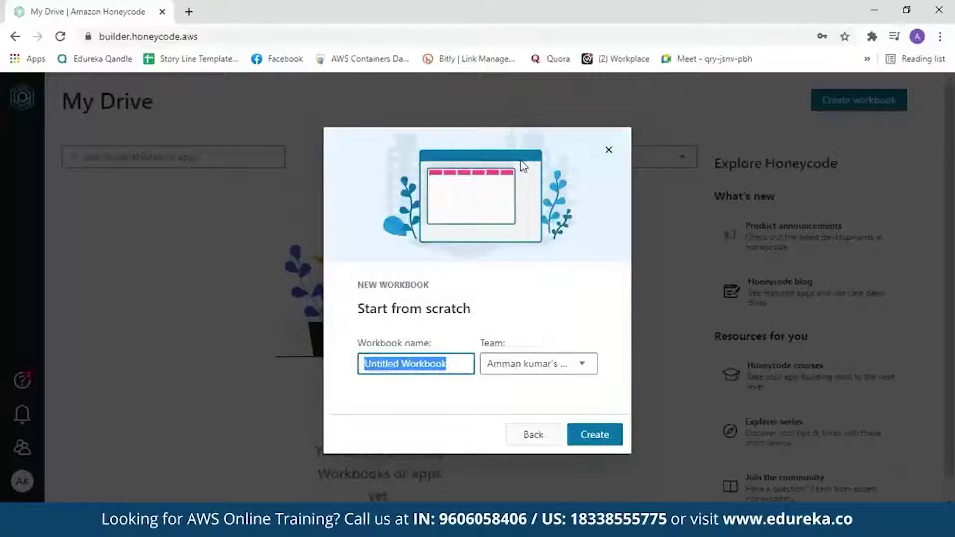
key(BackSpace)
text(Tea)
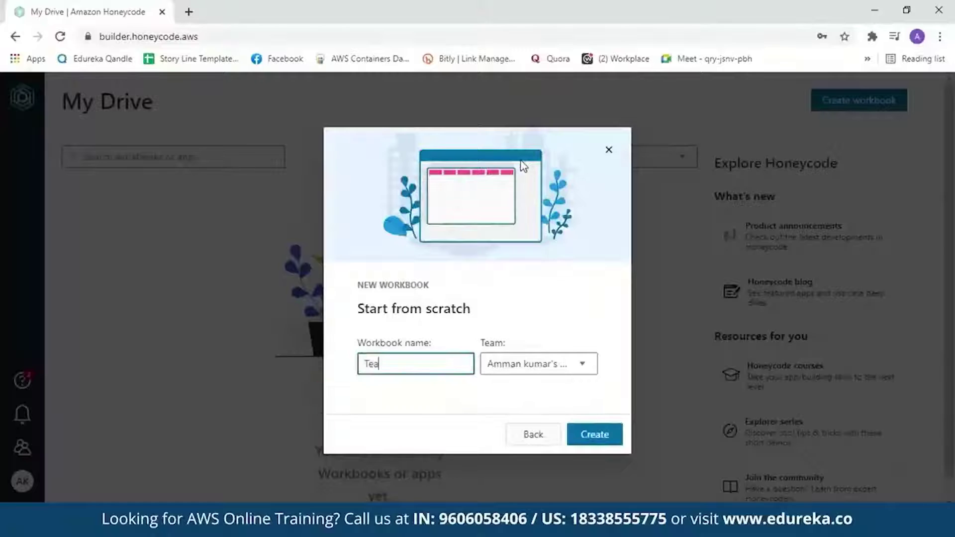
text(mTask)
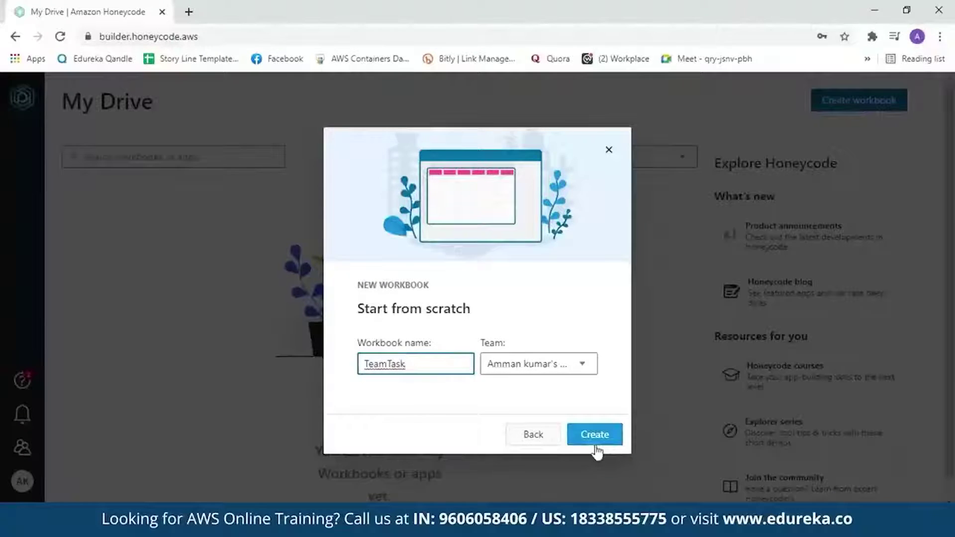
click(595, 435)
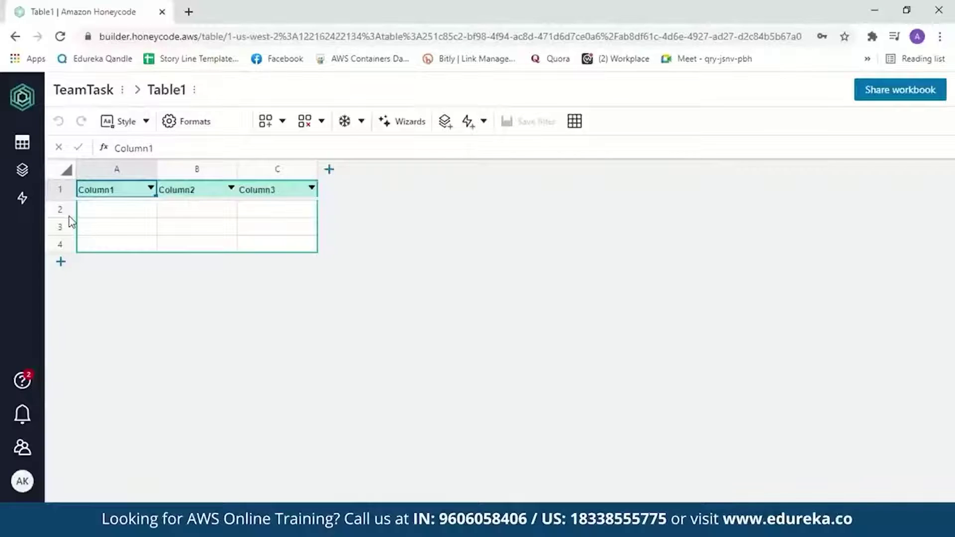
Rename the first three headers to Sl No., Name of the task and Assigned to.
double_click(124, 191)
key(BackSpace)
key(BackSpace)
key(BackSpace)
key(BackSpace)
key(BackSpace)
key(BackSpace)
key(BackSpace)
text(Sl No.)
double_click(192, 189)
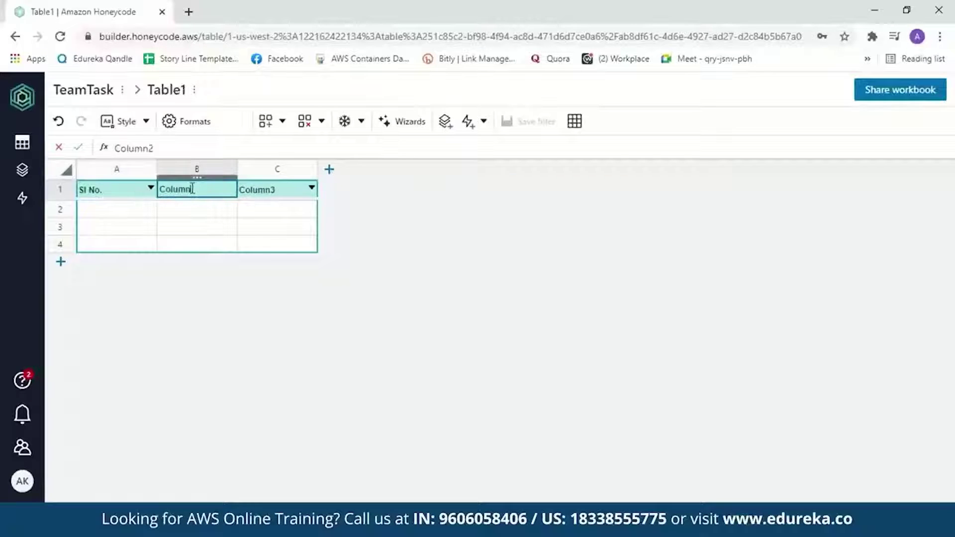
key(BackSpace)
key(BackSpace)
key(BackSpace)
key(BackSpace)
key(BackSpace)
key(BackSpace)
text(Name of the task)
double_click(271, 189)
key(BackSpace)
key(BackSpace)
key(BackSpace)
key(BackSpace)
key(BackSpace)
key(BackSpace)
key(BackSpace)
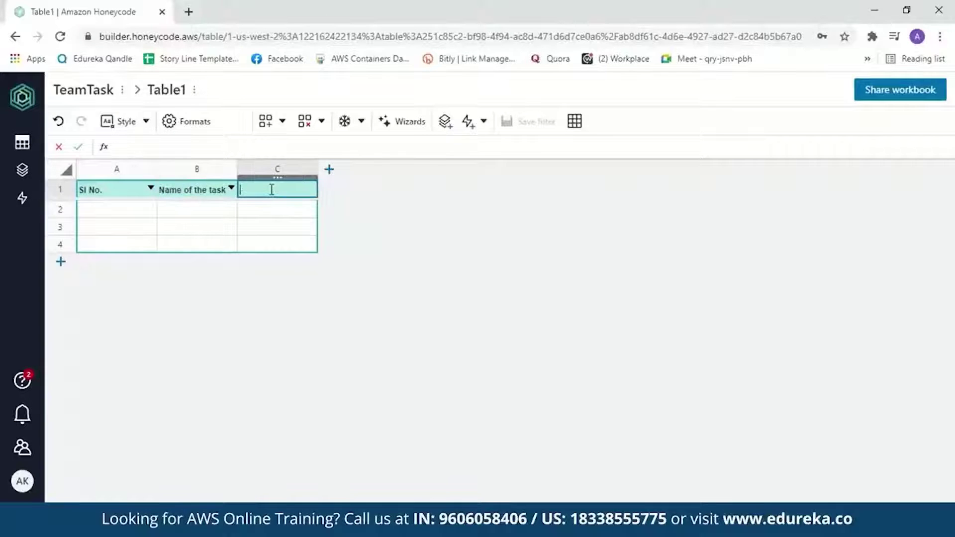
text(Assigned to)
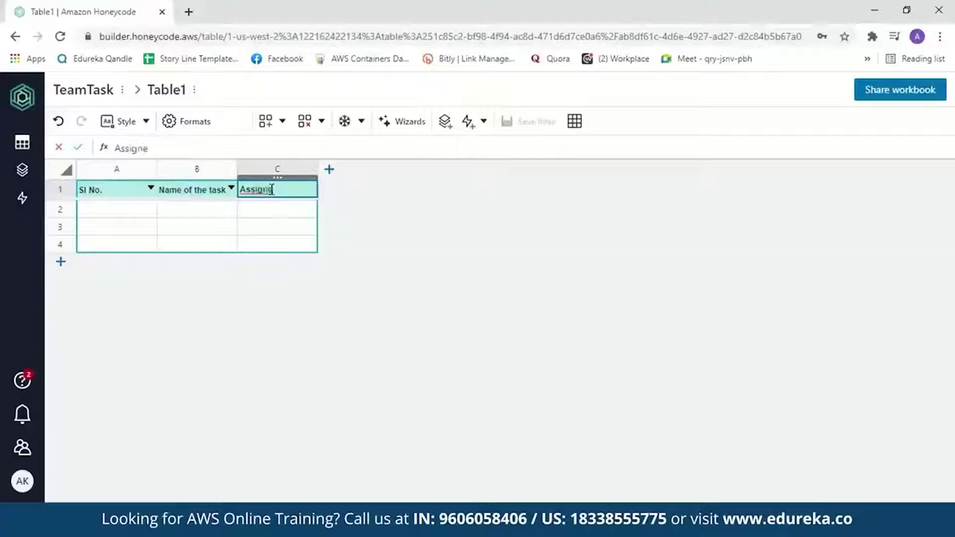
Add three more columns headed Status, Start Date and Deadline.
click(329, 170)
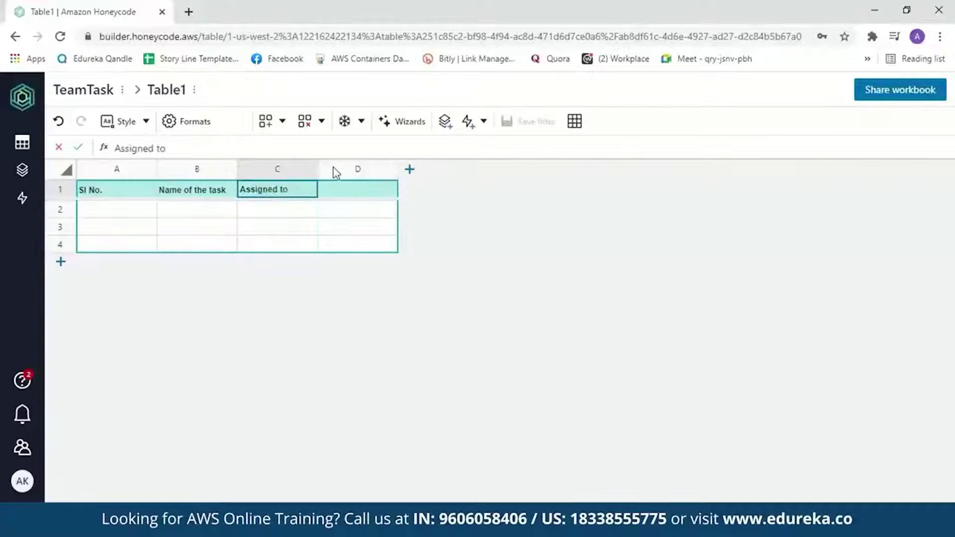
double_click(367, 187)
key(BackSpace)
key(BackSpace)
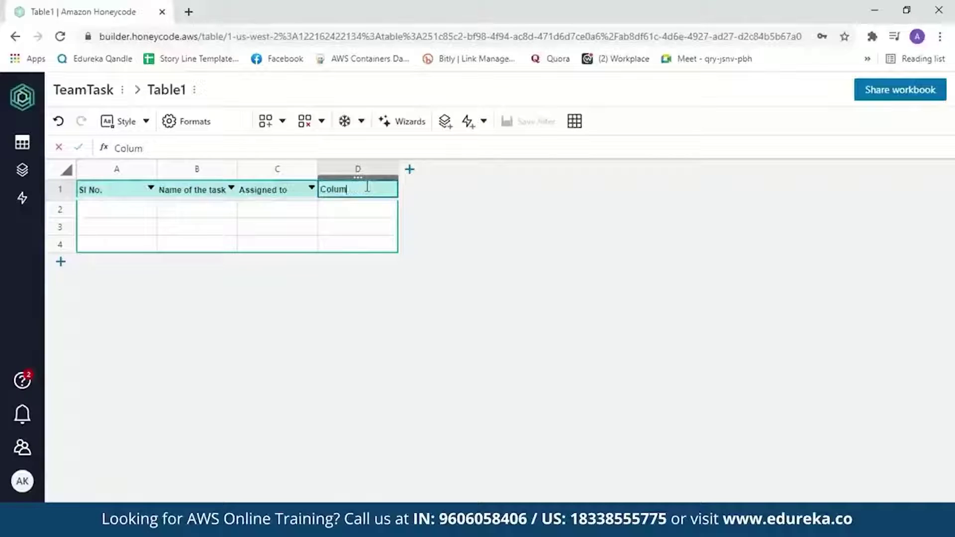
key(BackSpace)
key(BackSpace)
key(BackSpace)
key(BackSpace)
key(BackSpace)
text(Status)
click(410, 169)
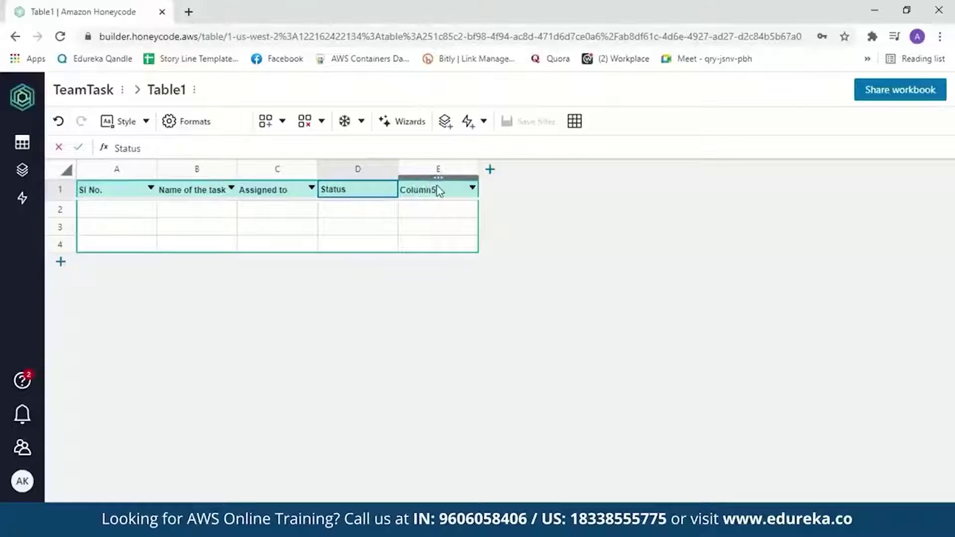
double_click(438, 188)
key(BackSpace)
key(BackSpace)
key(BackSpace)
key(BackSpace)
key(BackSpace)
key(BackSpace)
key(BackSpace)
text(Start Date)
click(490, 170)
key(BackSpace)
key(BackSpace)
key(BackSpace)
key(BackSpace)
key(BackSpace)
key(BackSpace)
key(BackSpace)
text(Deadline)
click(130, 219)
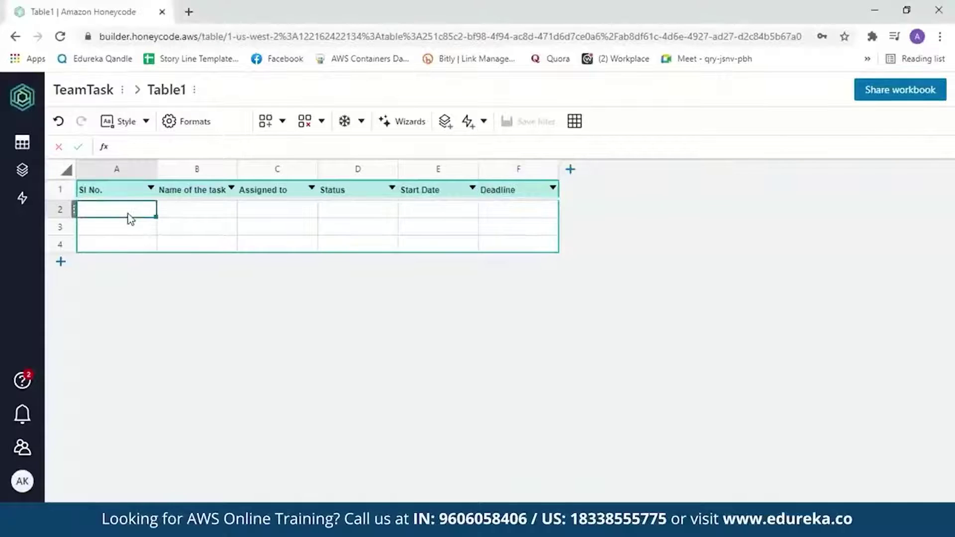
Fill row 2 with 1, Amazon Honeycode, the assignee, Pending, 10/04/2021 and 17/04/2021.
text(1)
key(Tab)
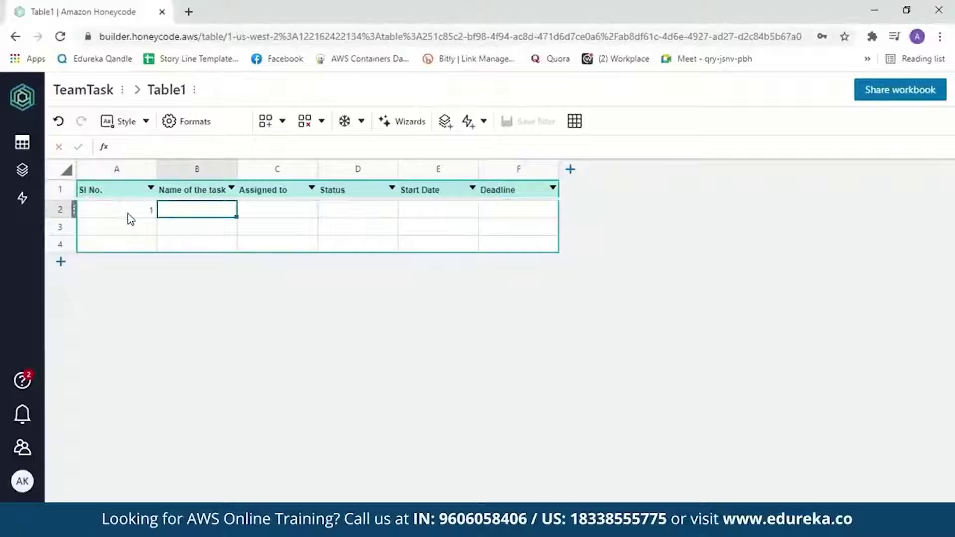
text(Amazon Honeycode)
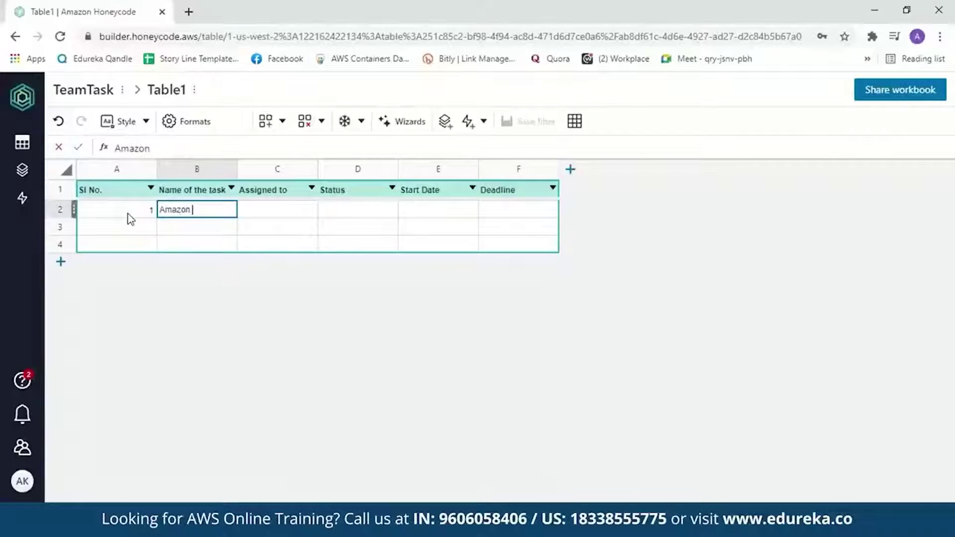
key(Tab)
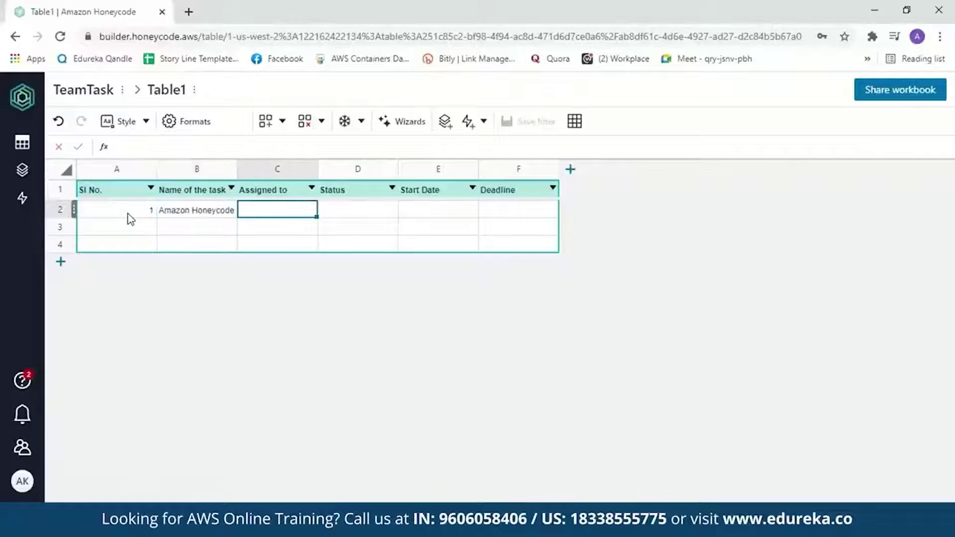
text(Amman)
key(Tab)
text(Pending)
key(Tab)
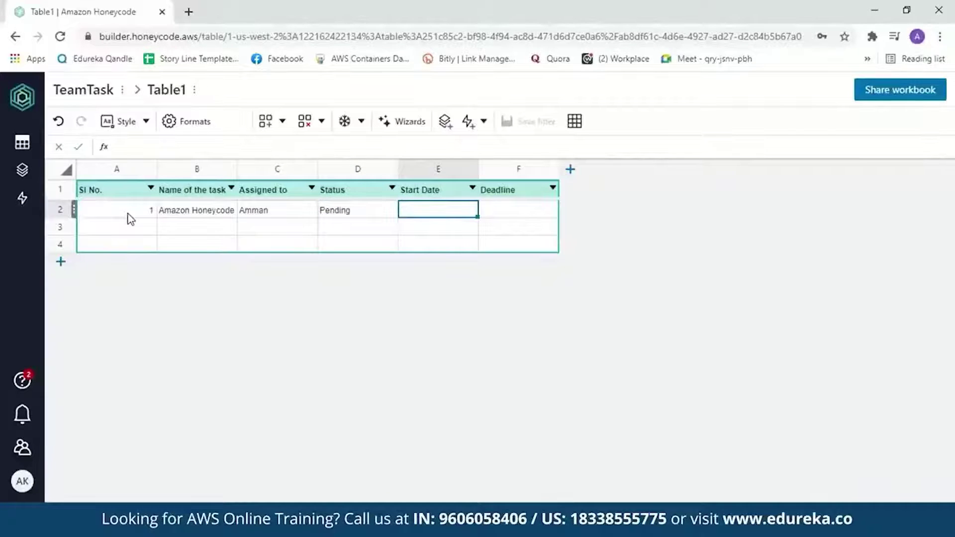
text(10/04/2021)
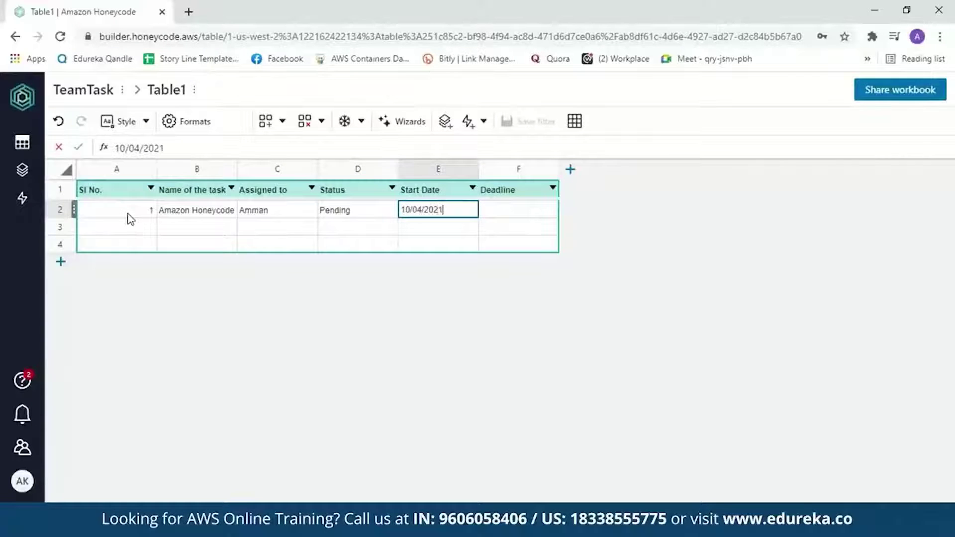
key(Tab)
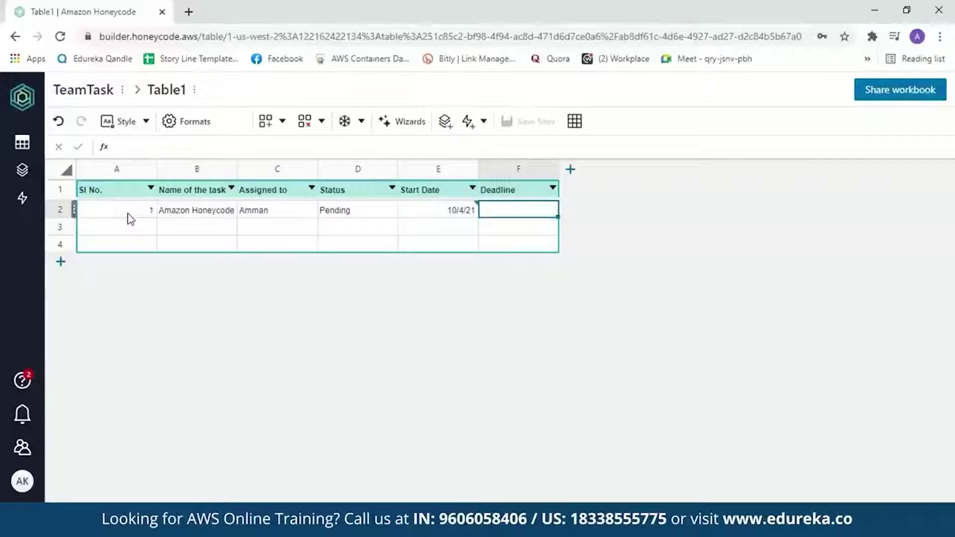
text(17/04/2021)
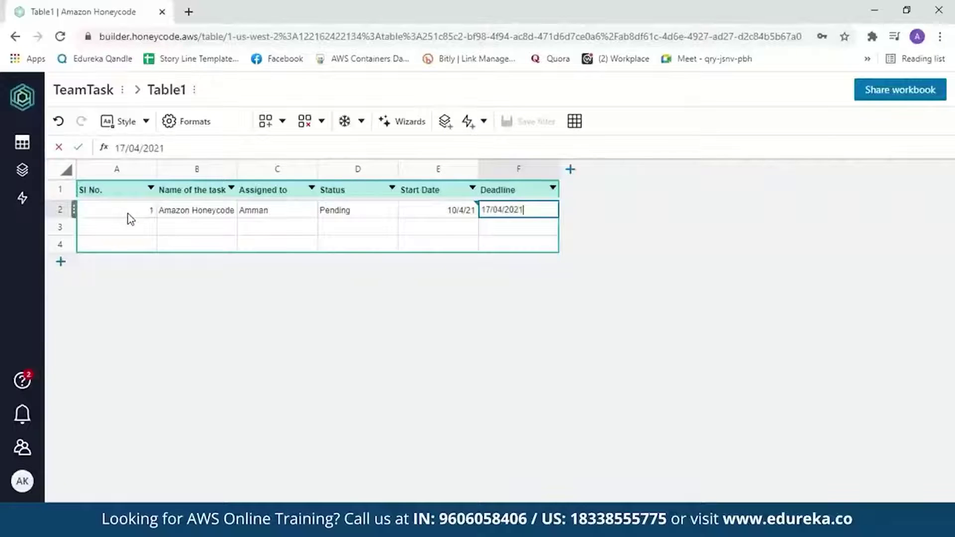
click(420, 212)
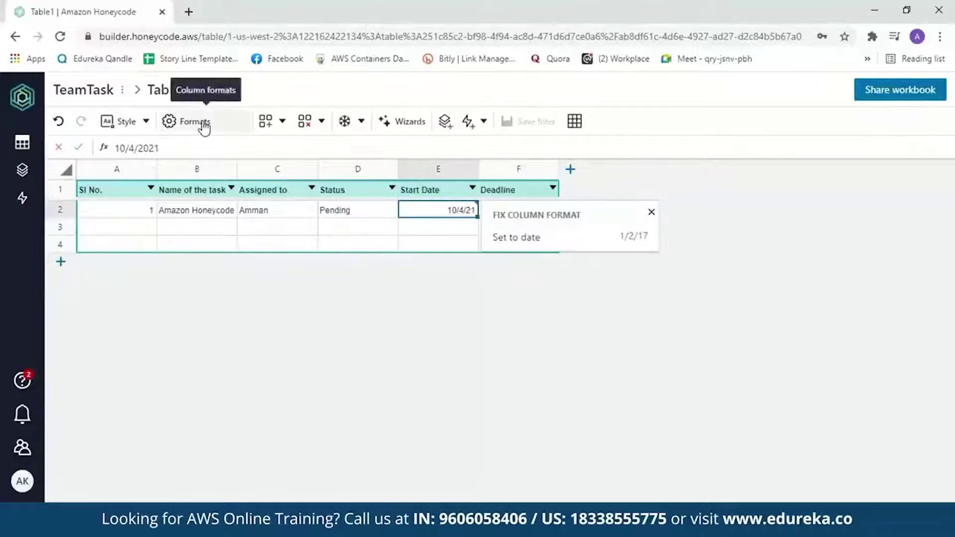
Set both the Start Date and Deadline columns to the Date format.
click(203, 125)
click(924, 284)
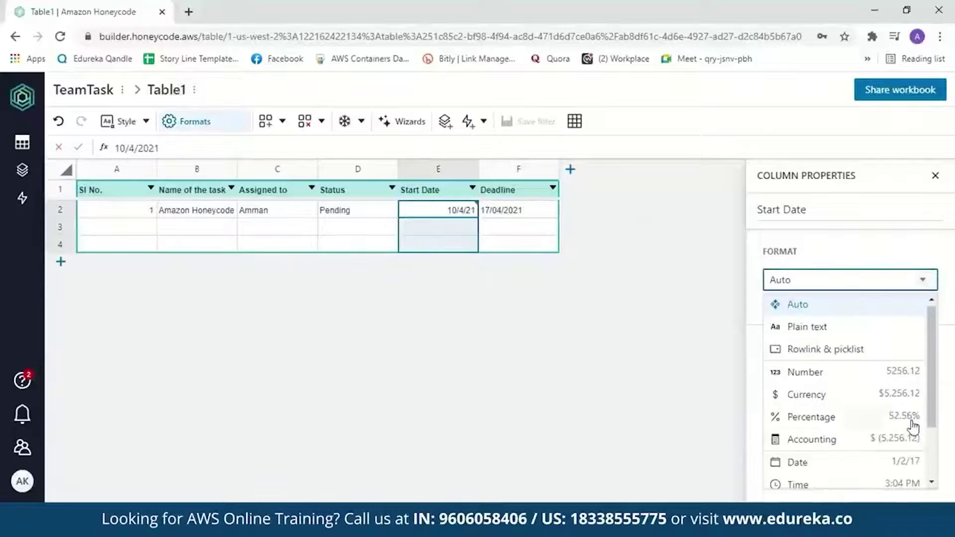
click(870, 467)
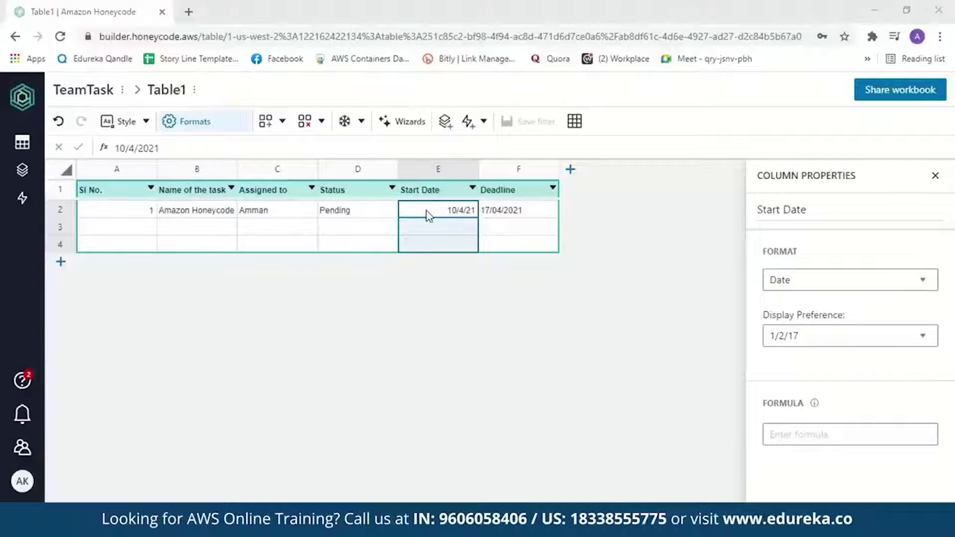
click(505, 194)
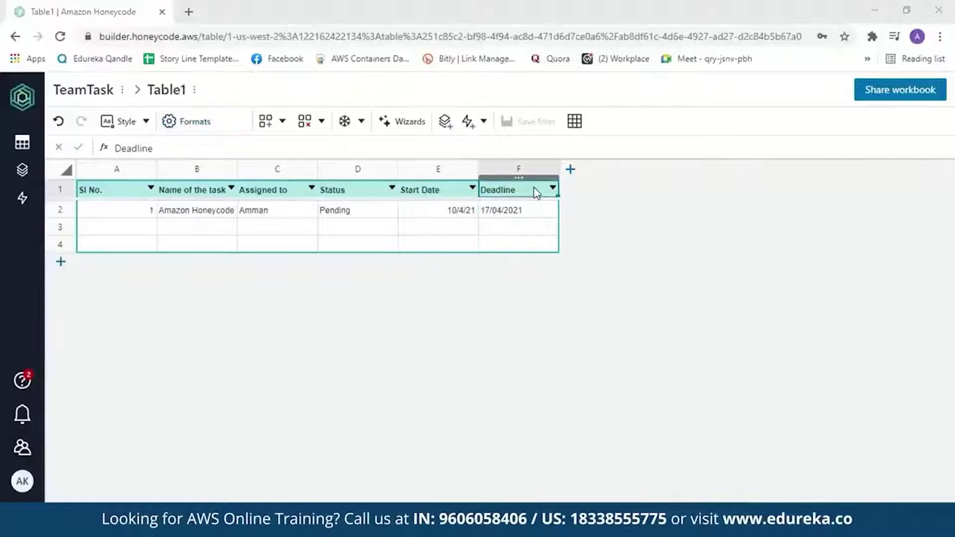
click(196, 124)
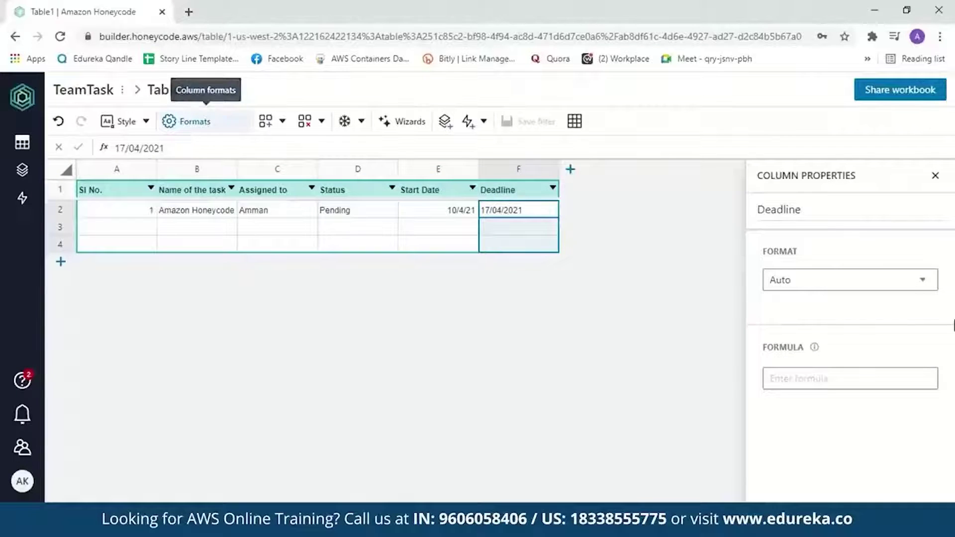
click(921, 282)
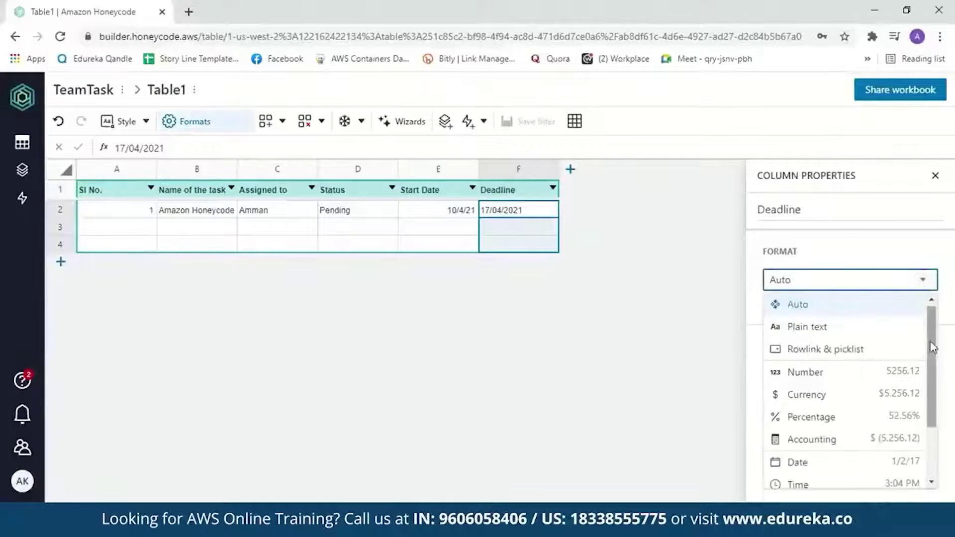
scroll(915, 378, down, 1)
click(875, 412)
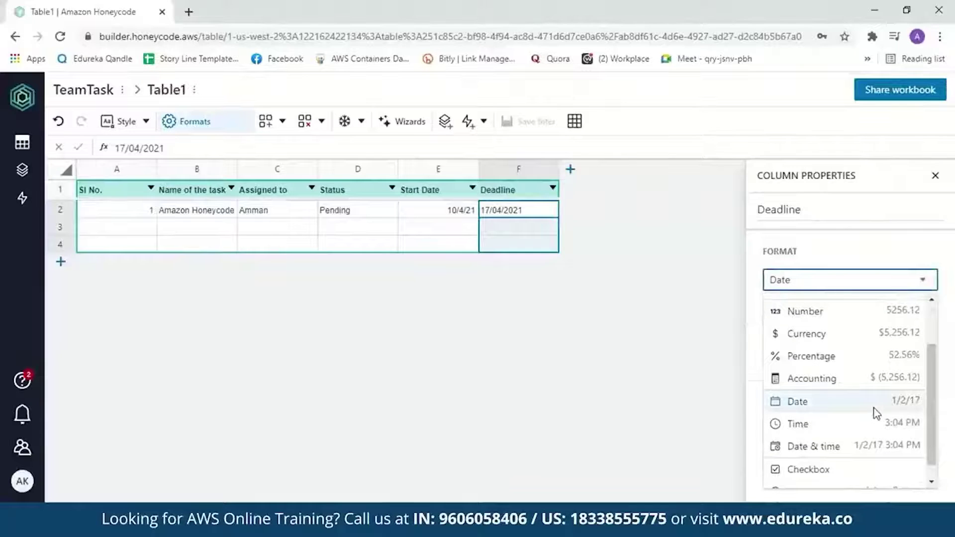
click(111, 232)
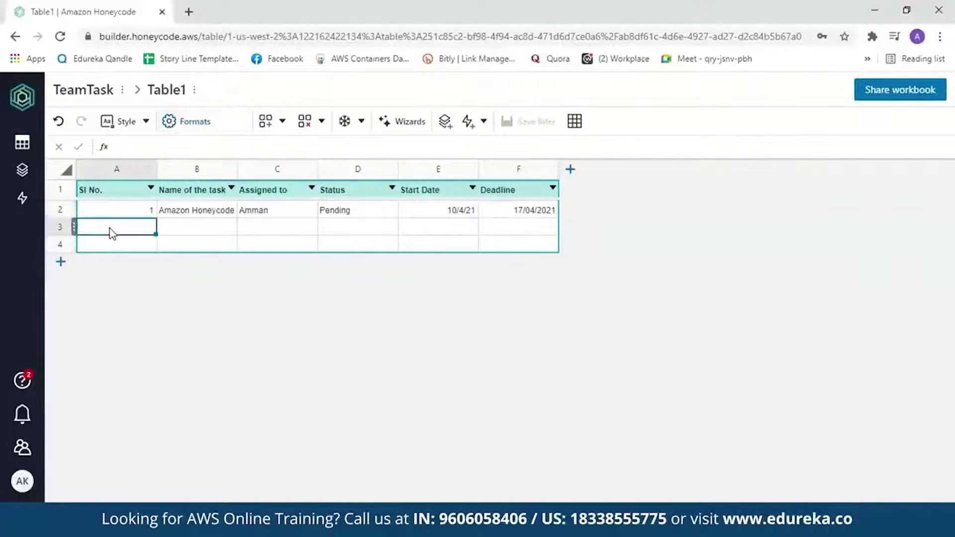
Fill row 3 with 2, Amazon EC2, the assignee, Done, 05/4/2021 and 11/04/2021.
text(2)
key(Tab)
text(Amazon EC2)
key(Tab)
text(Amman)
key(Tab)
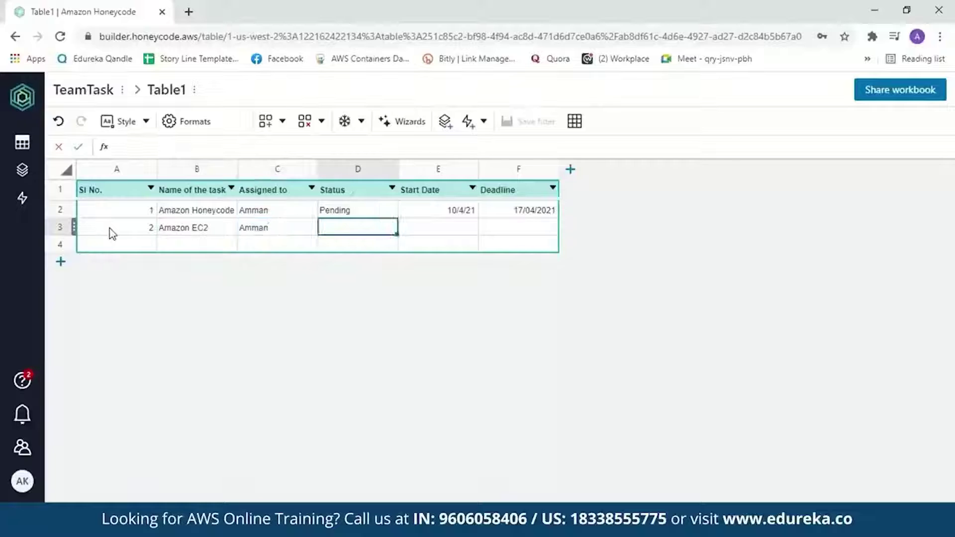
text(Done)
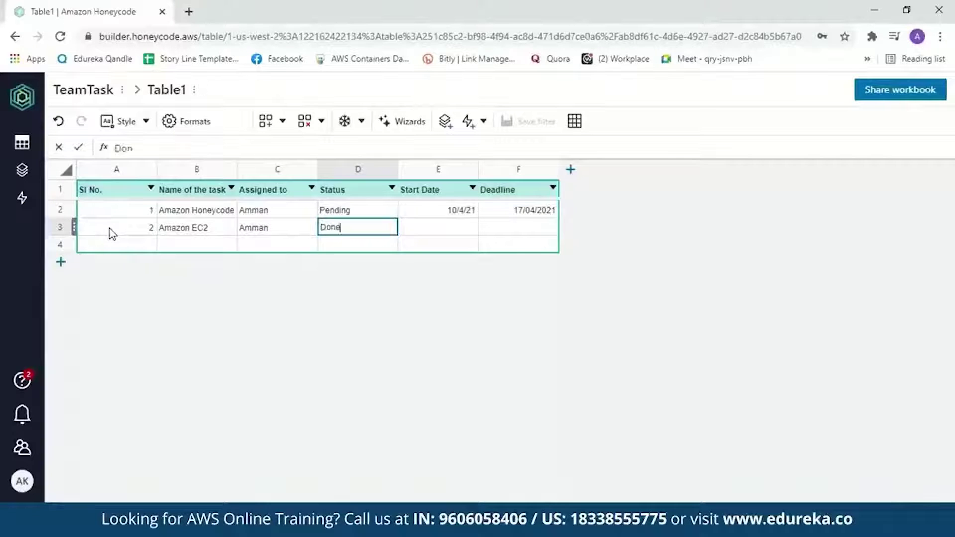
key(Tab)
text(0)
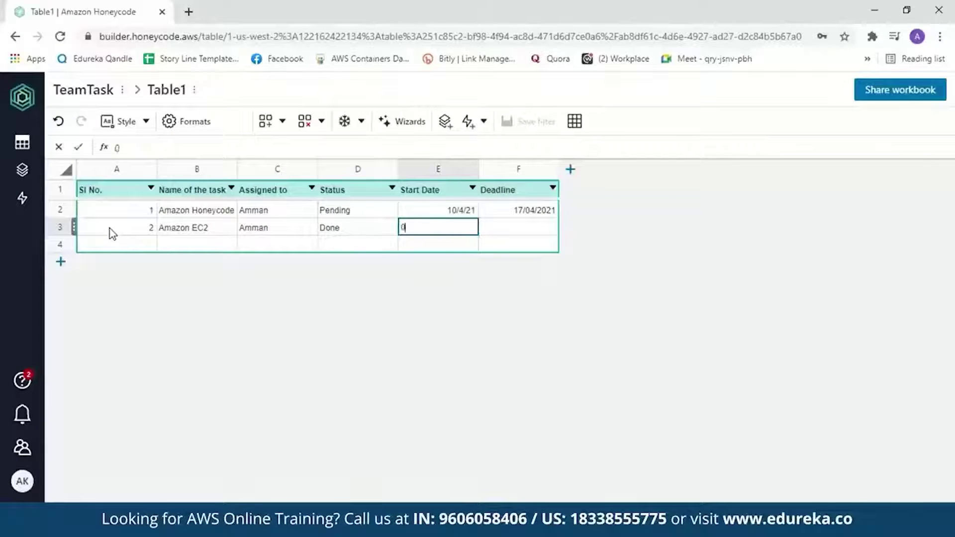
text(5/4/2021)
key(Tab)
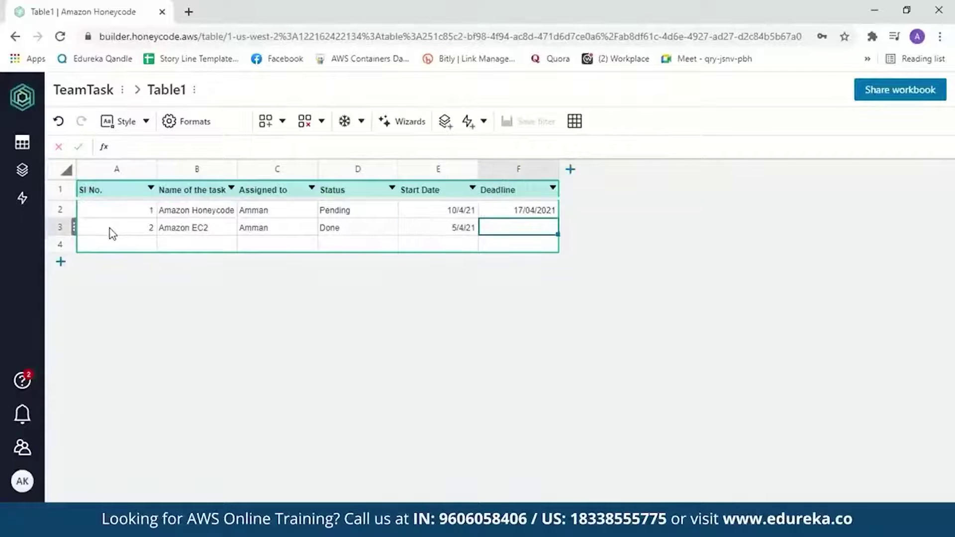
text(11/04/2021)
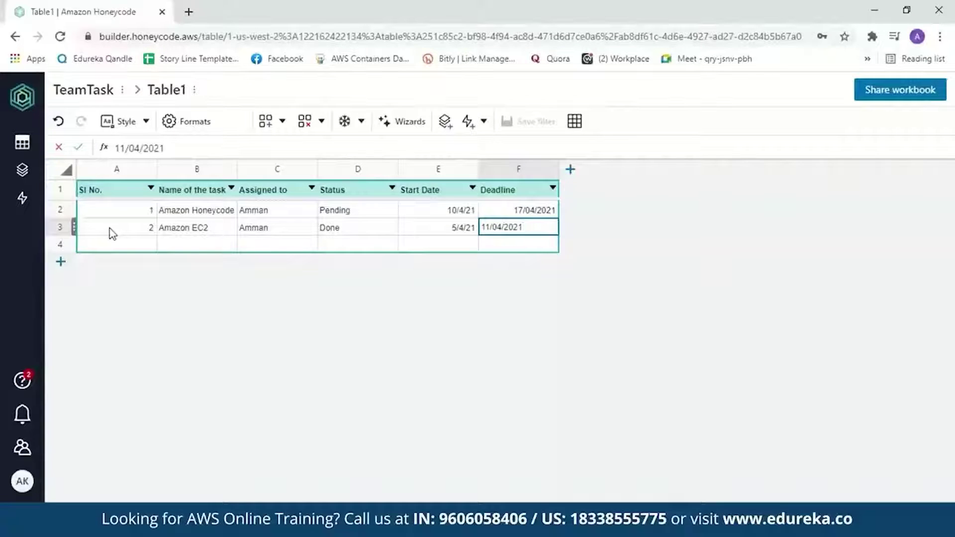
click(373, 225)
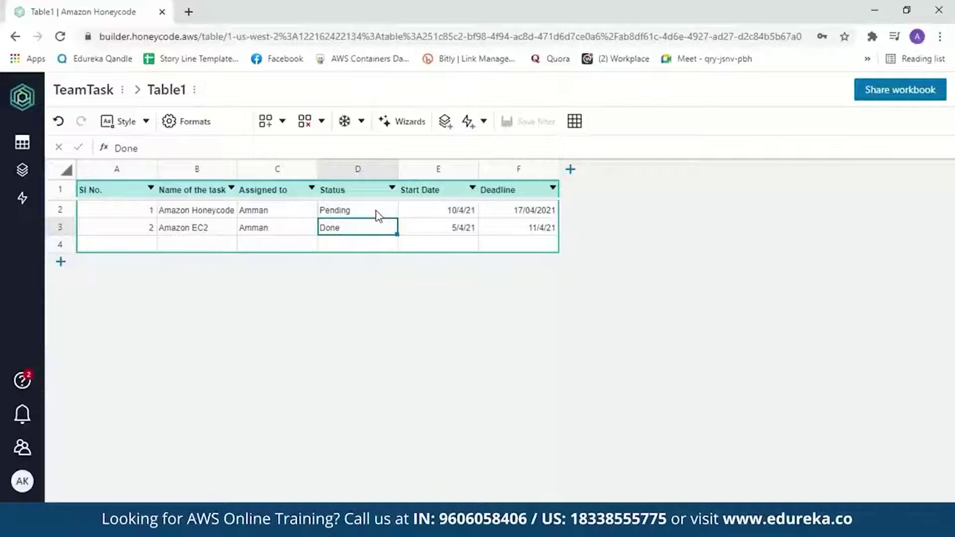
click(371, 190)
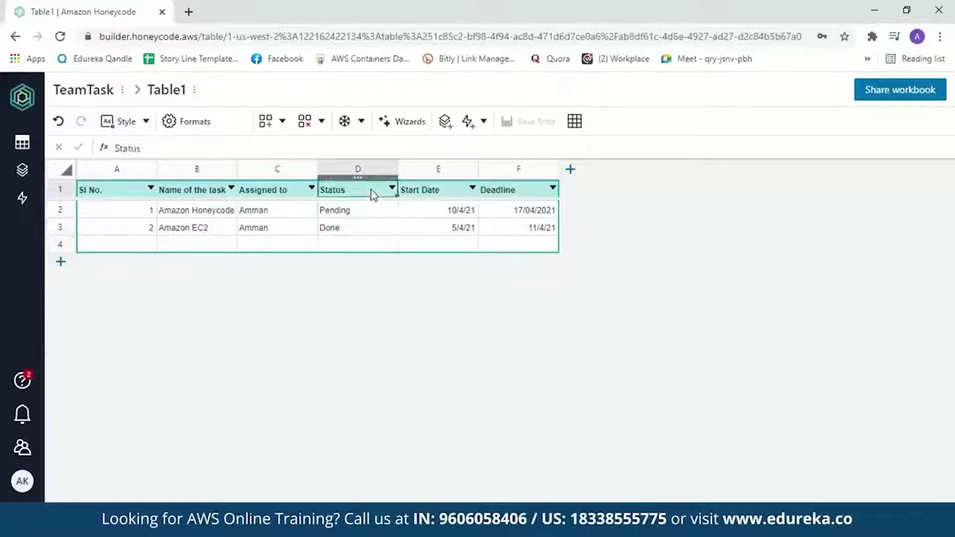
Make Status a Rowlink & picklist column sourced from a new Table1_Status table (Done, Pending).
click(205, 128)
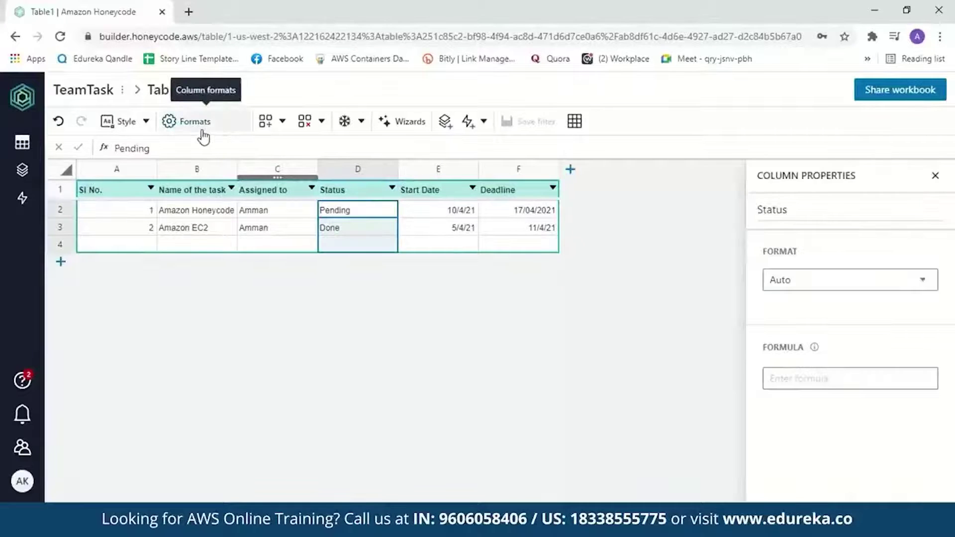
click(916, 281)
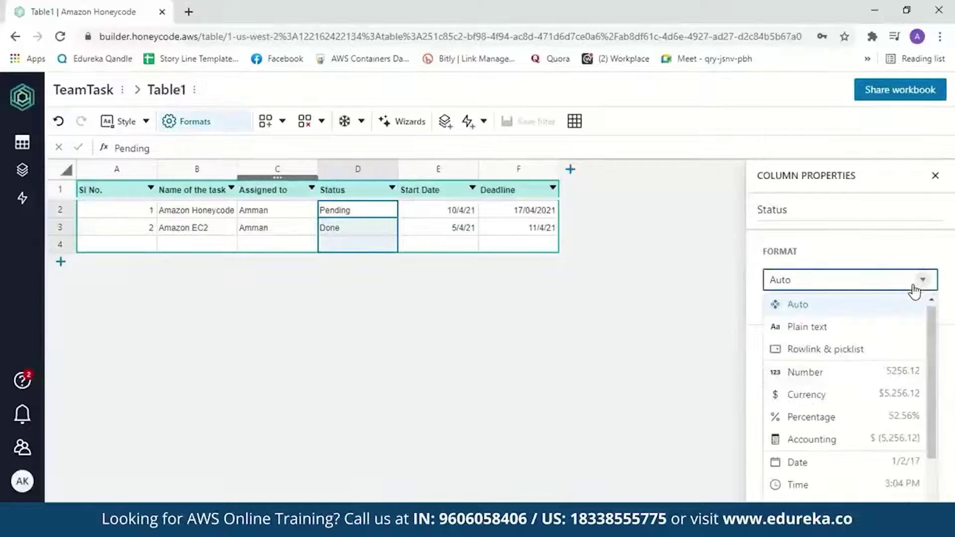
click(859, 355)
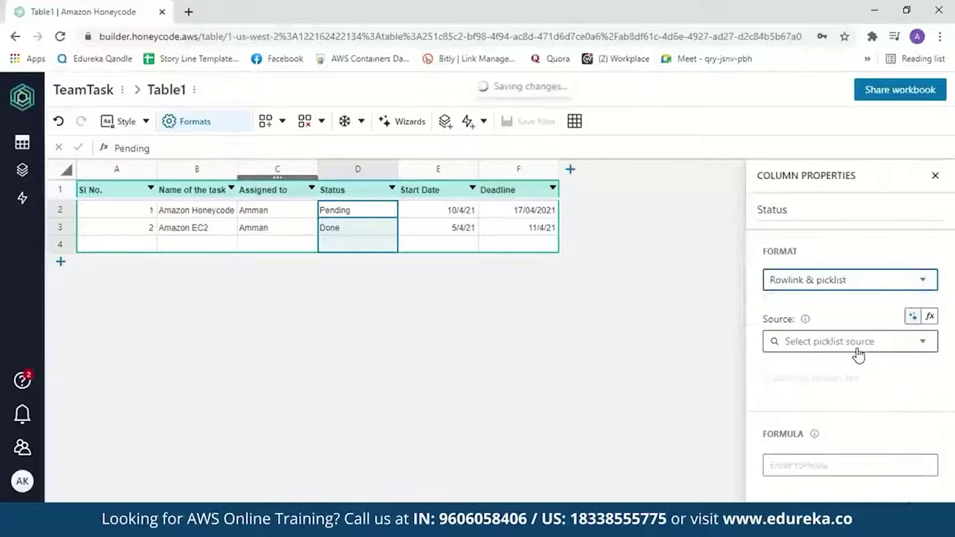
click(923, 345)
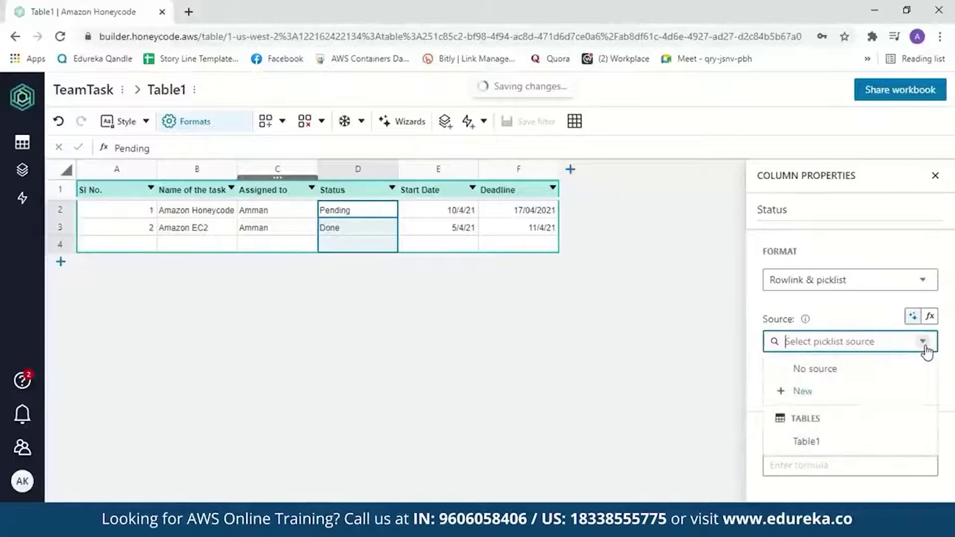
click(793, 393)
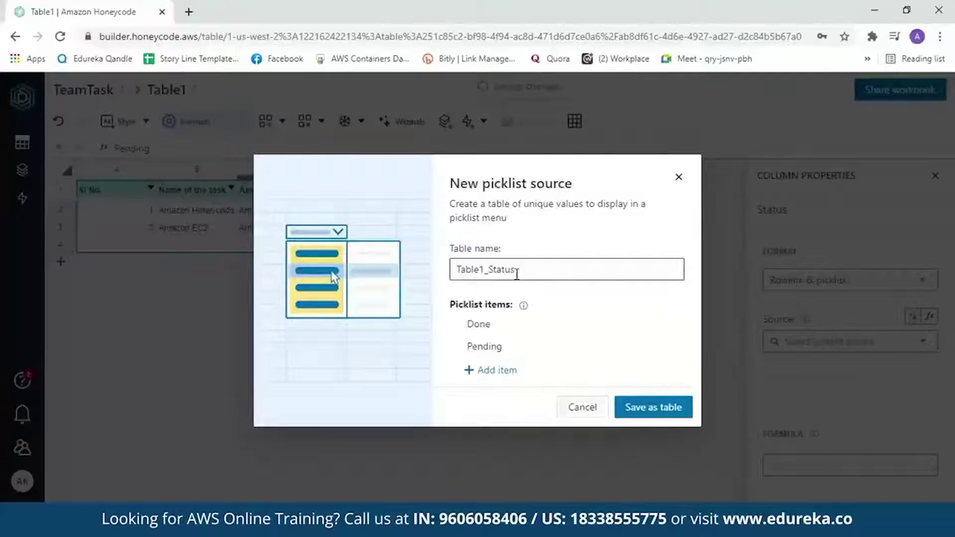
click(494, 328)
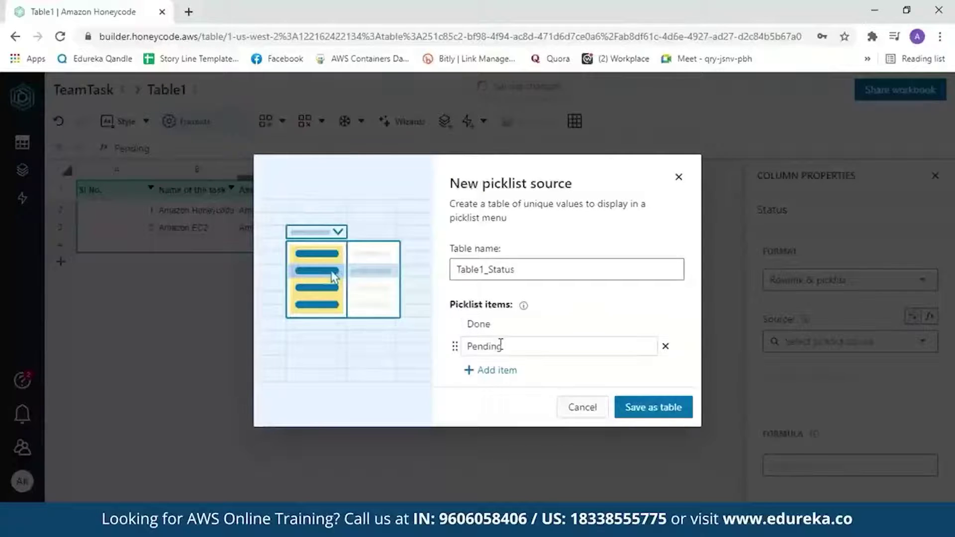
click(650, 408)
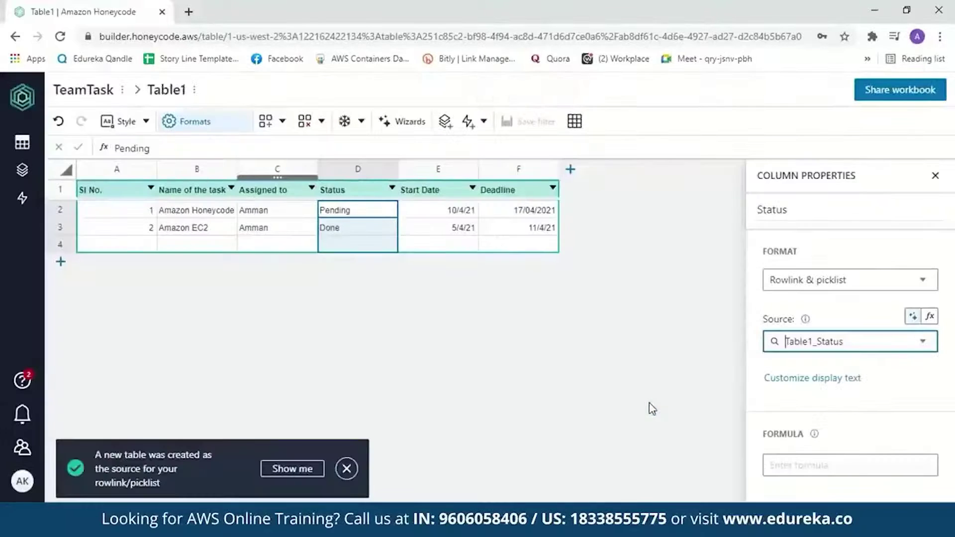
double_click(357, 209)
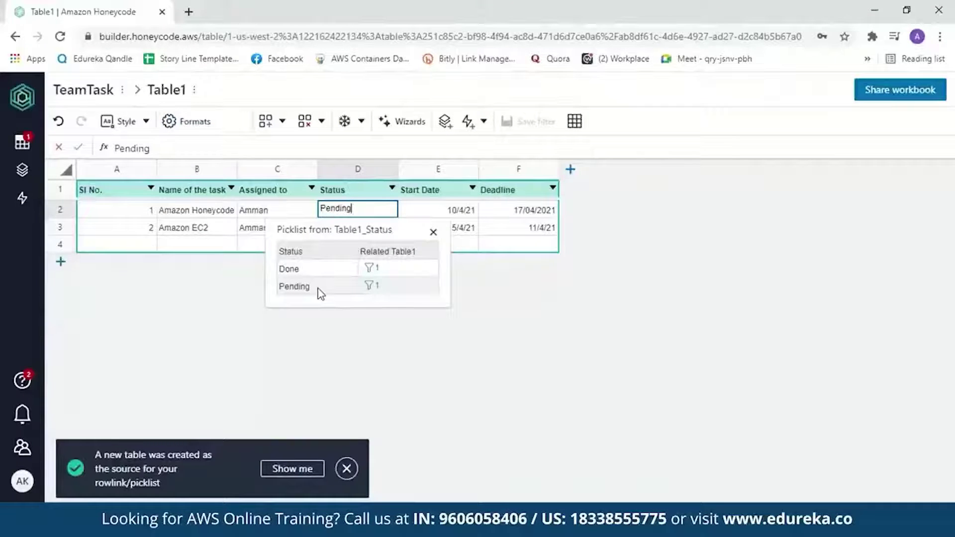
click(409, 216)
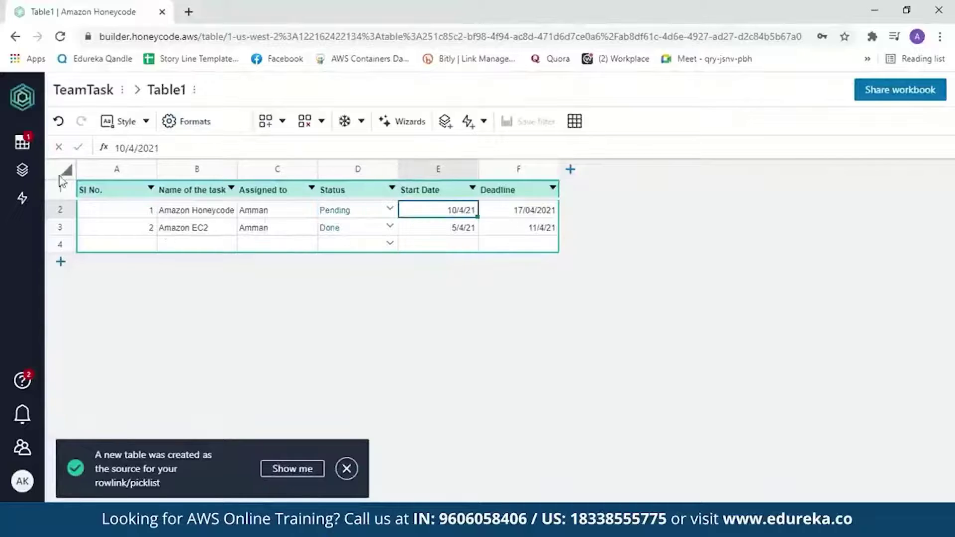
Rename Table1 to TeamTask in the Tables panel.
click(22, 142)
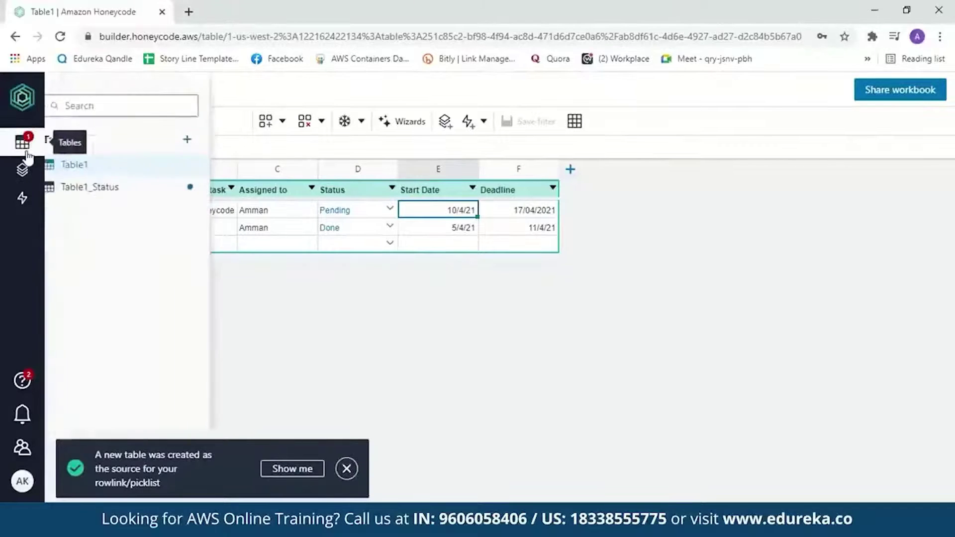
double_click(92, 167)
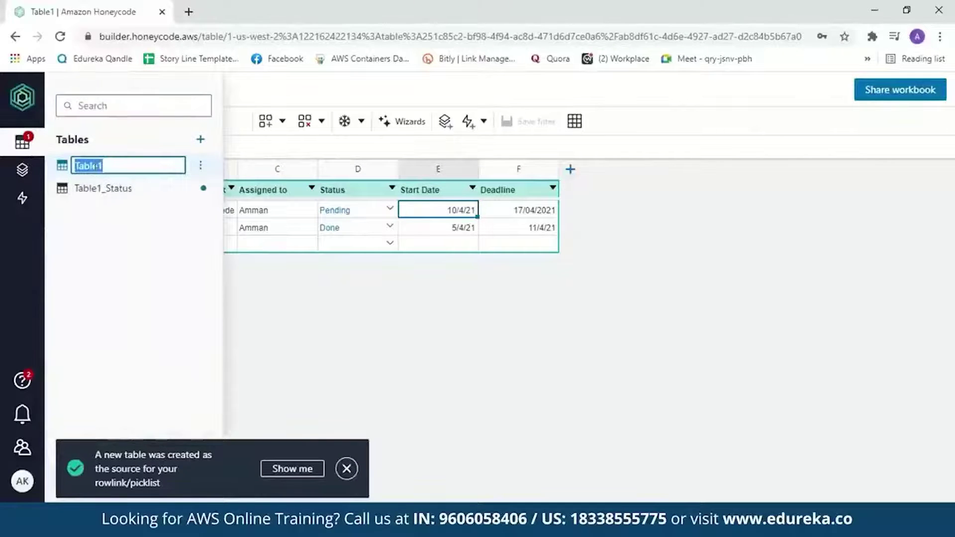
key(BackSpace)
text(Tea)
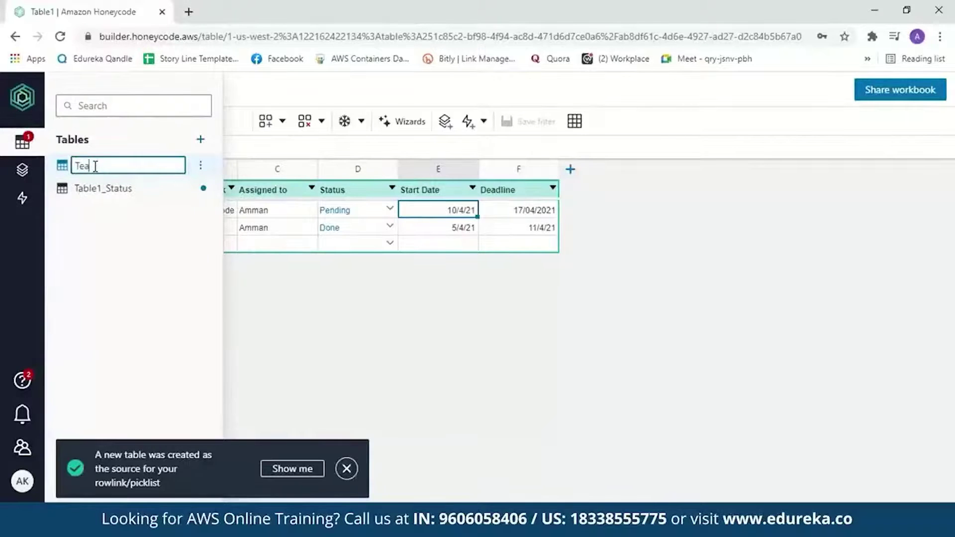
text(m Task)
click(99, 165)
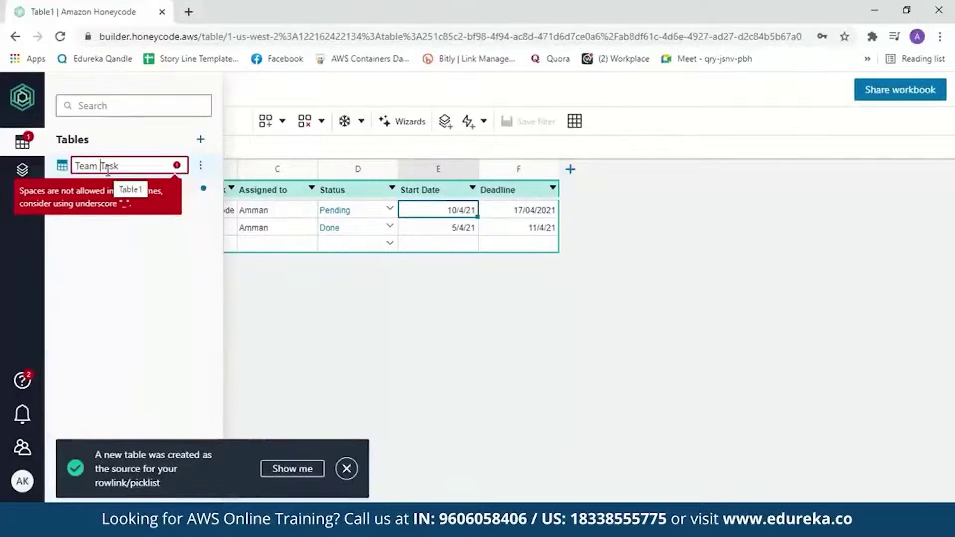
key(BackSpace)
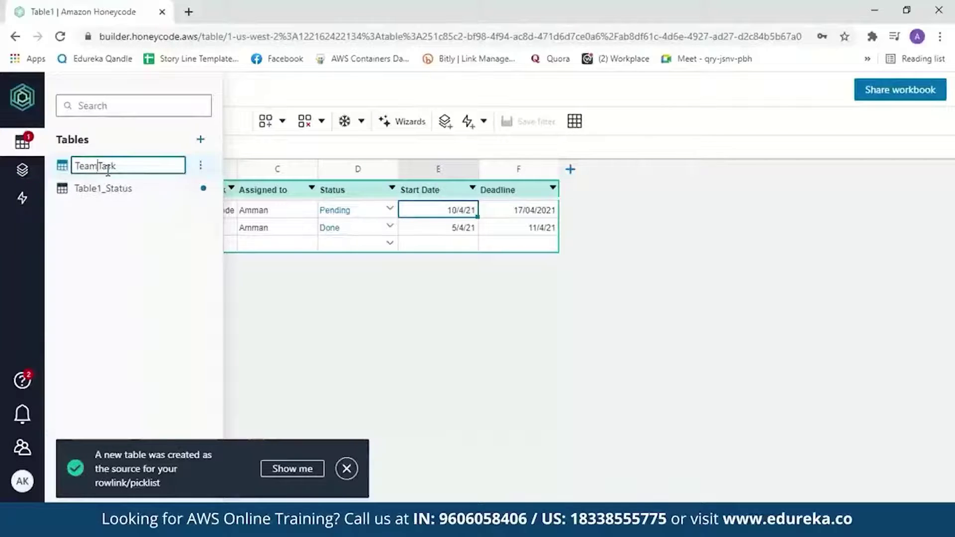
click(297, 254)
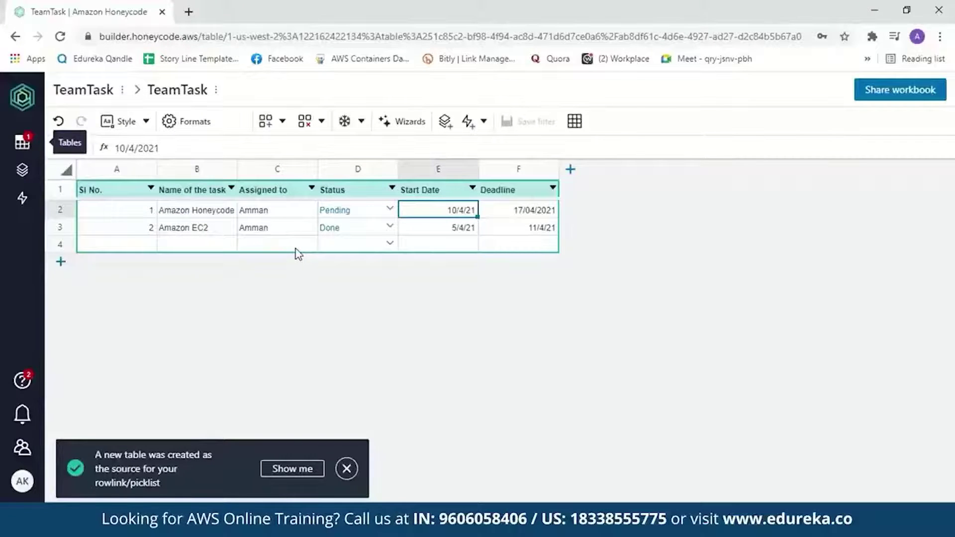
Start a new app, App1, using the App Wizard from the Builder panel.
click(23, 171)
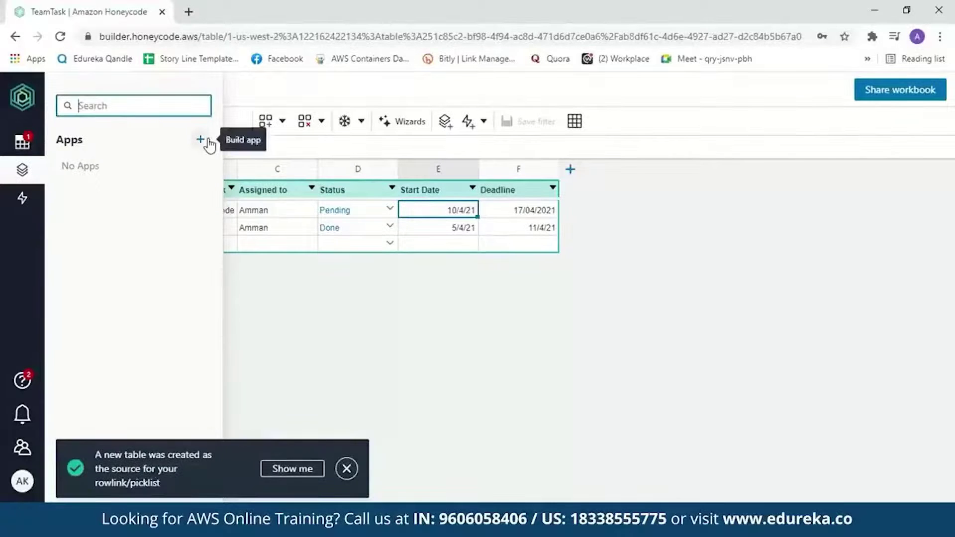
click(207, 142)
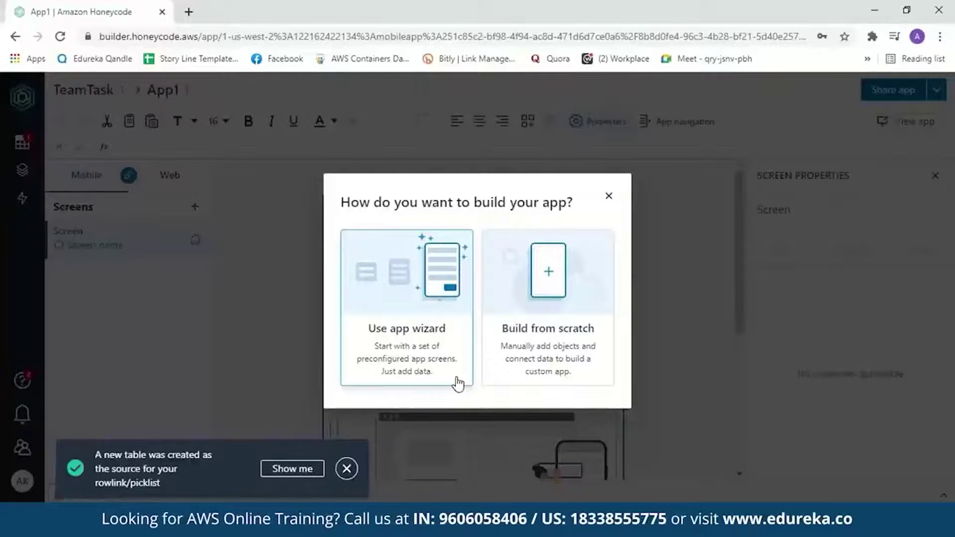
click(457, 382)
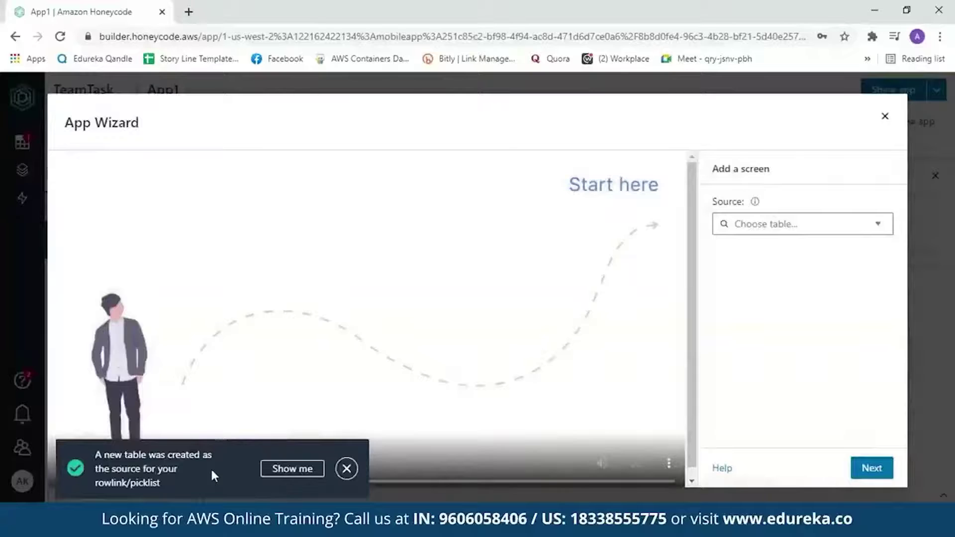
Dismiss the new-table notice and set the list screen's source table to TeamTask.
click(347, 468)
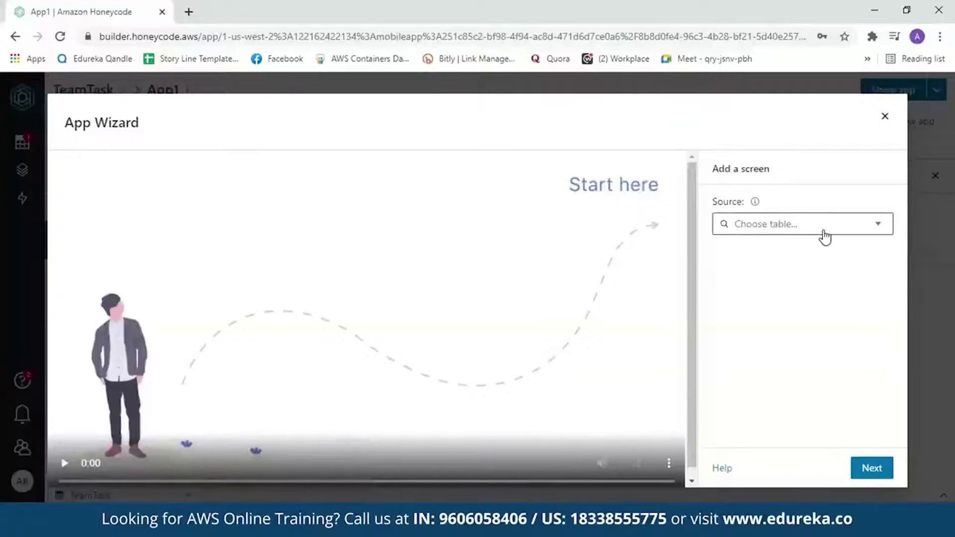
click(889, 236)
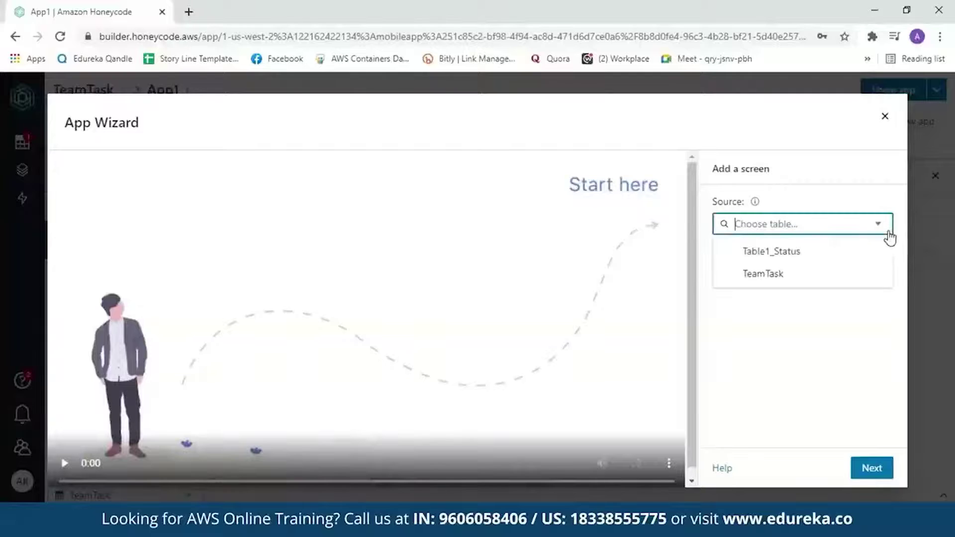
click(800, 286)
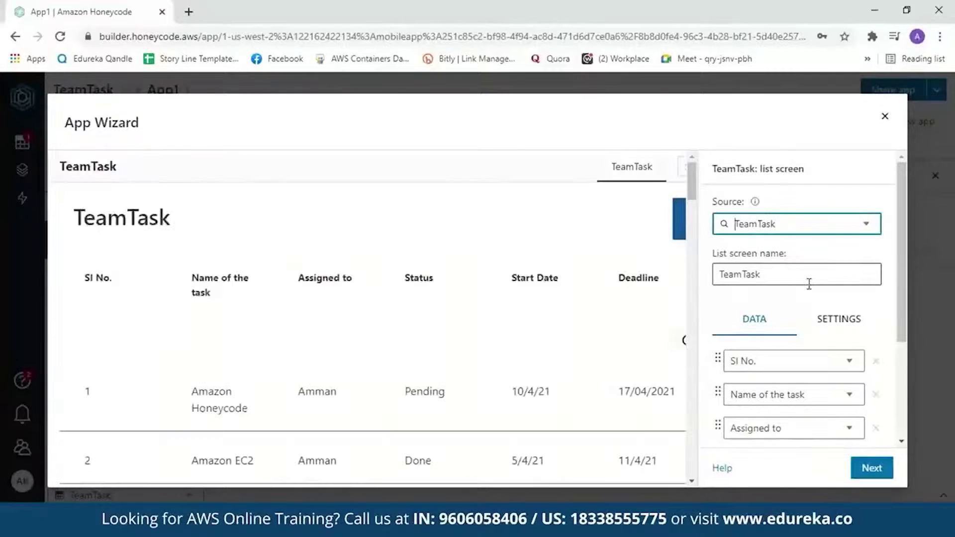
Review the six TeamTask columns on the list screen and accept it.
drag(905, 254, 918, 335)
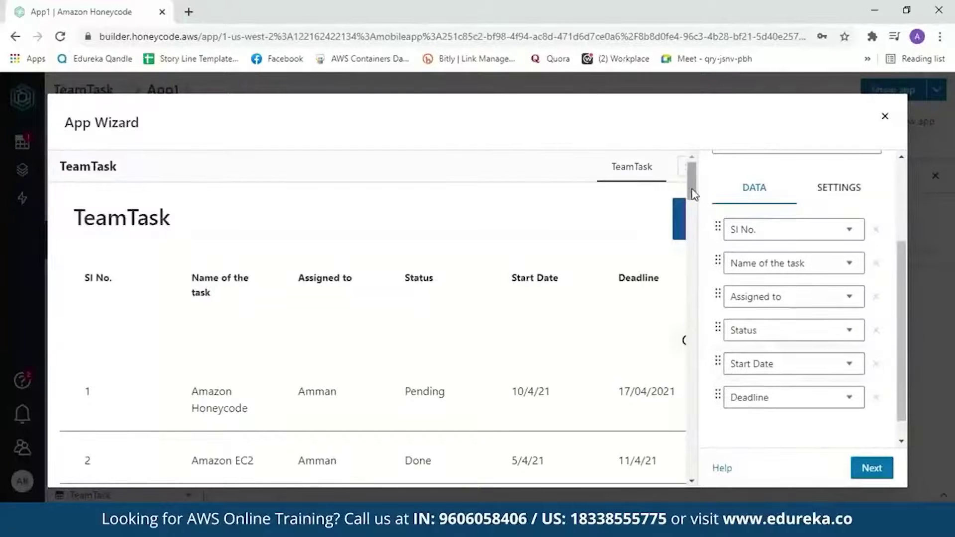
scroll(691, 192, down, 4)
scroll(696, 219, up, 4)
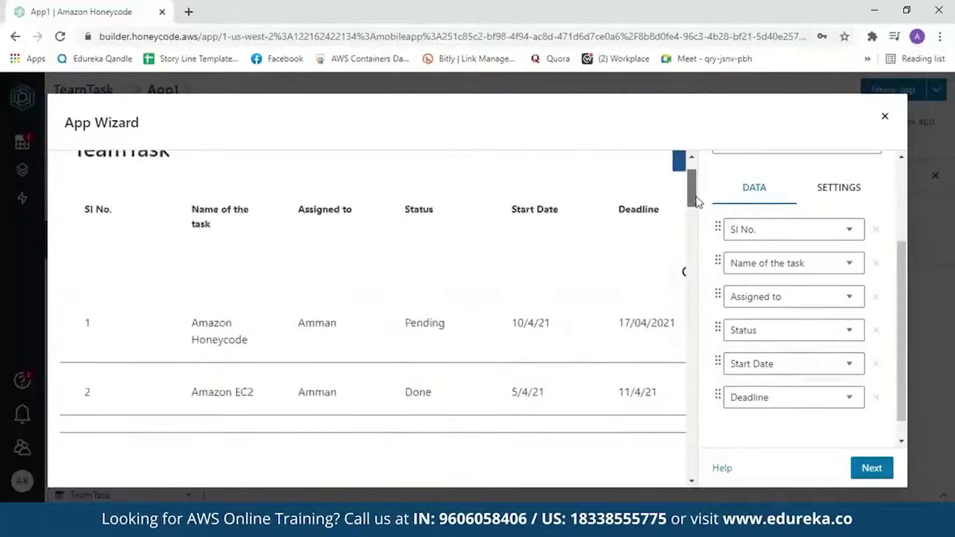
click(864, 466)
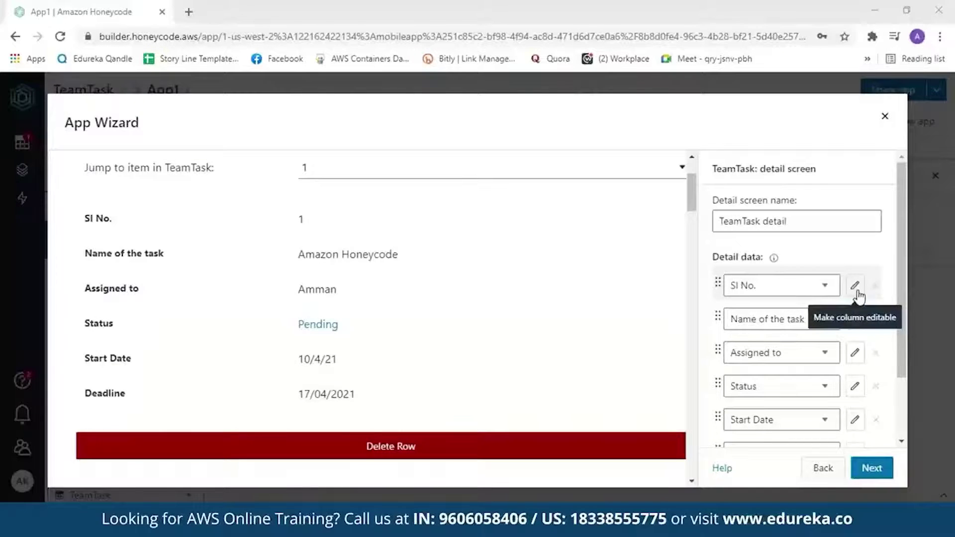
Make Assigned to, Name of the task, SI No. and Status editable, then accept the detail screen.
click(854, 353)
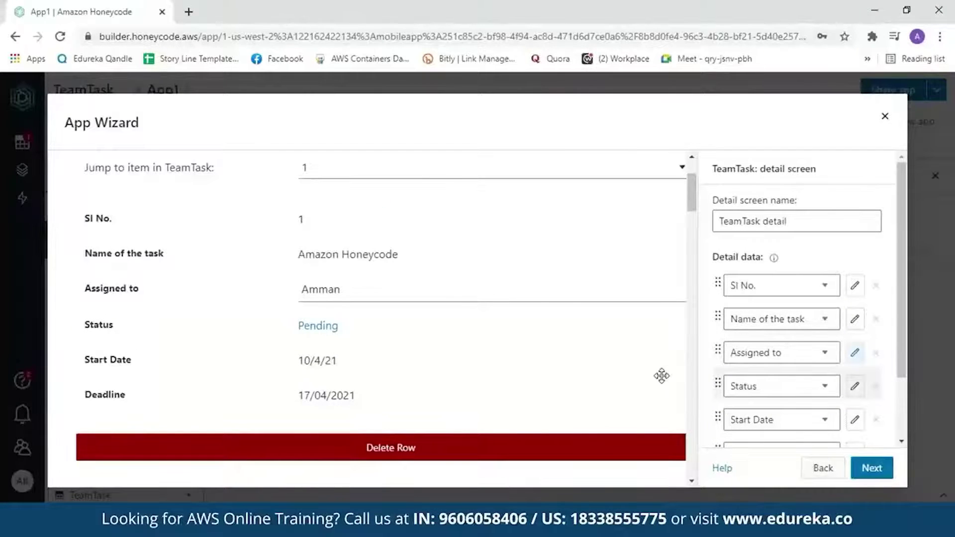
click(855, 319)
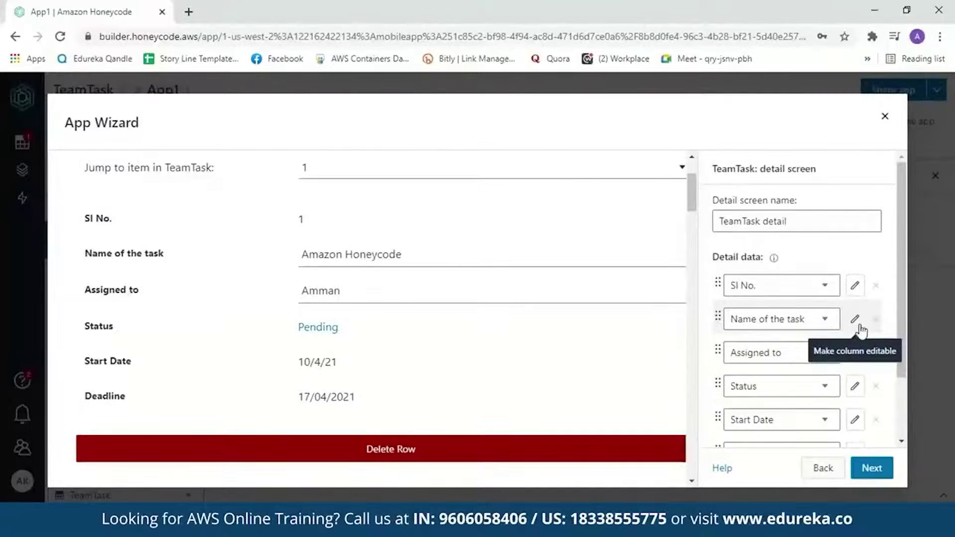
click(855, 285)
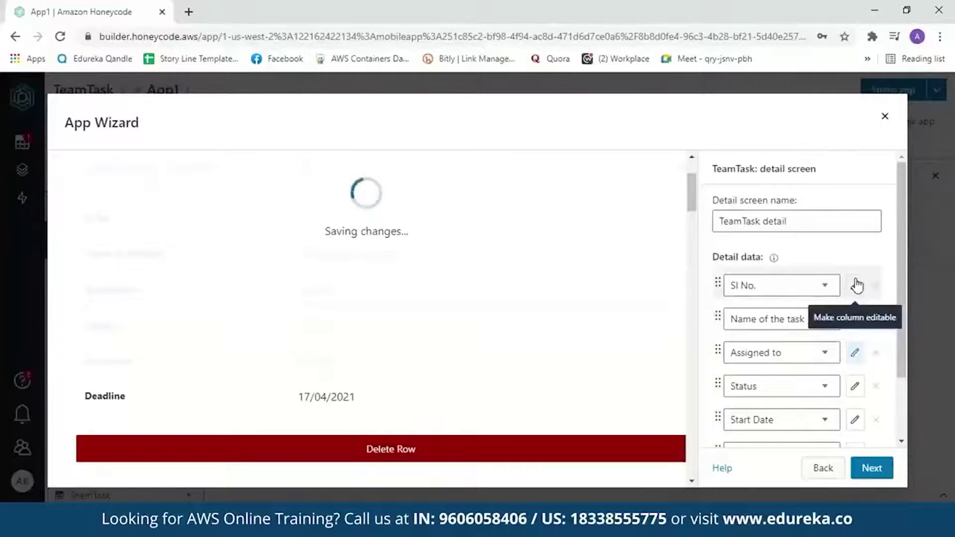
click(855, 385)
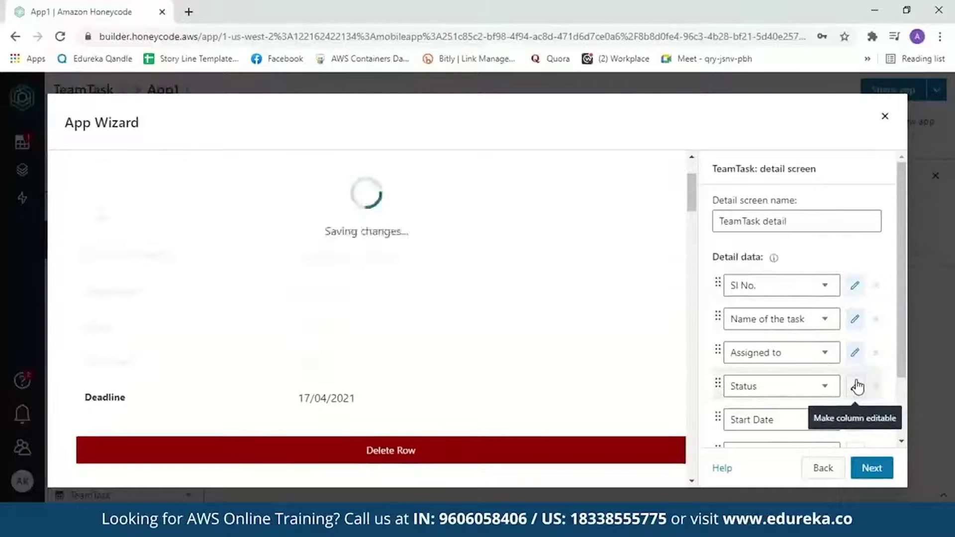
scroll(873, 151, down, 2)
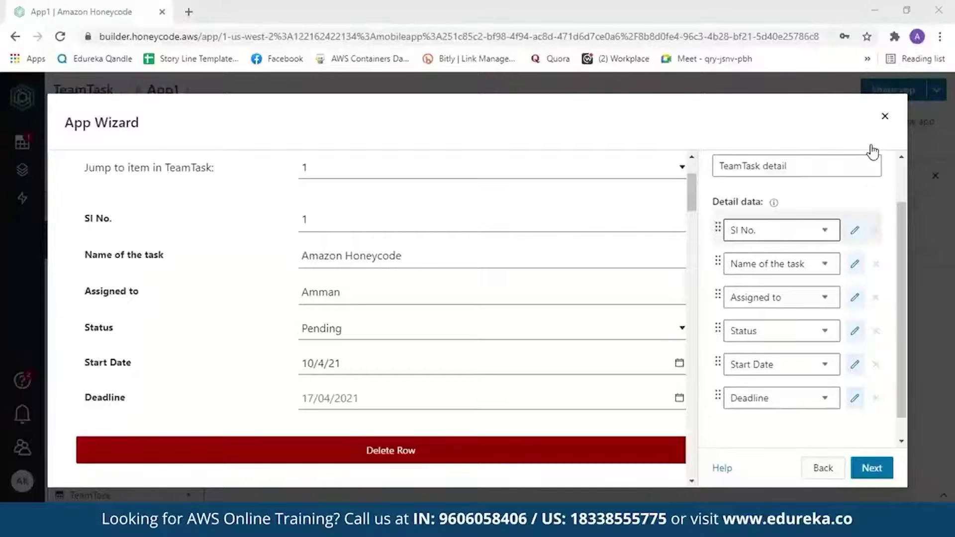
click(889, 476)
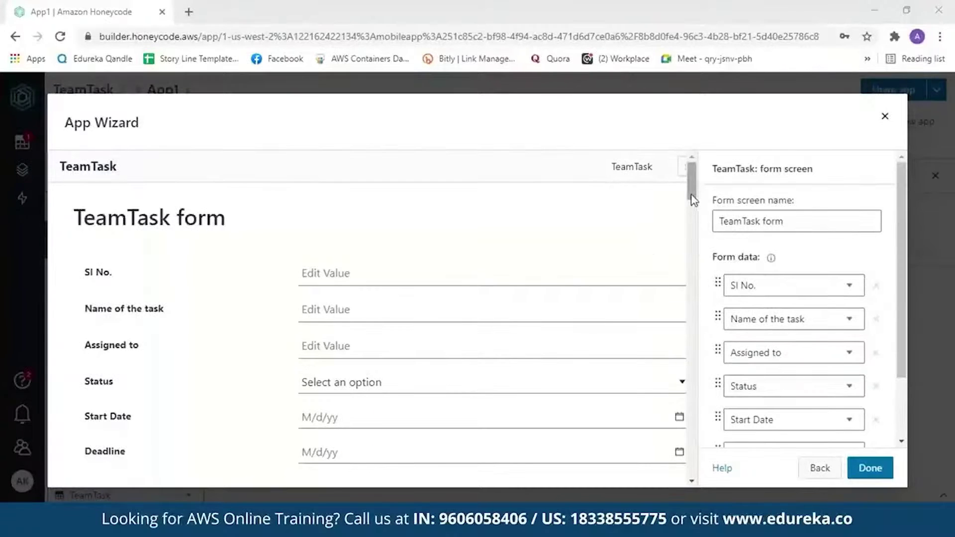
Review the TeamTask form fields, finish the wizard, and launch the app in a new tab.
scroll(694, 202, down, 1)
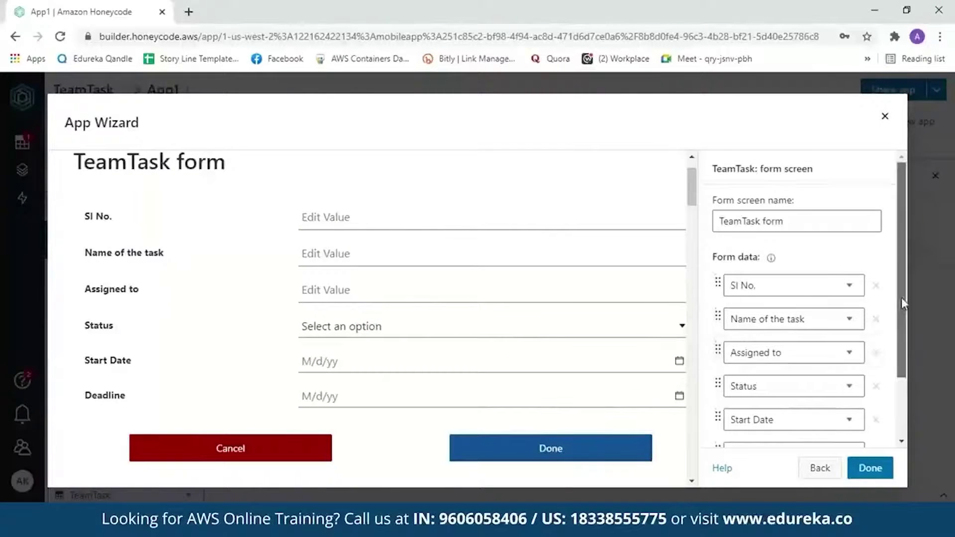
drag(901, 297, 906, 378)
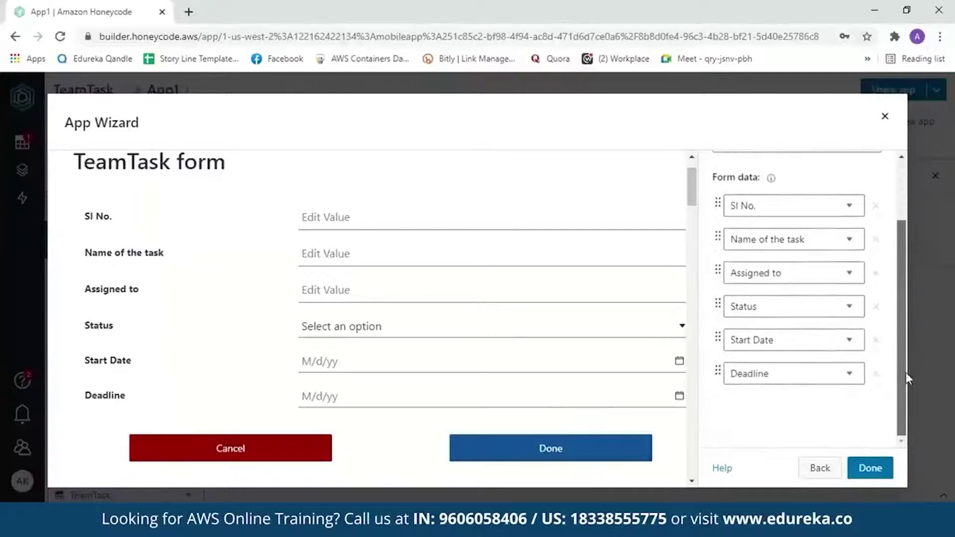
click(865, 470)
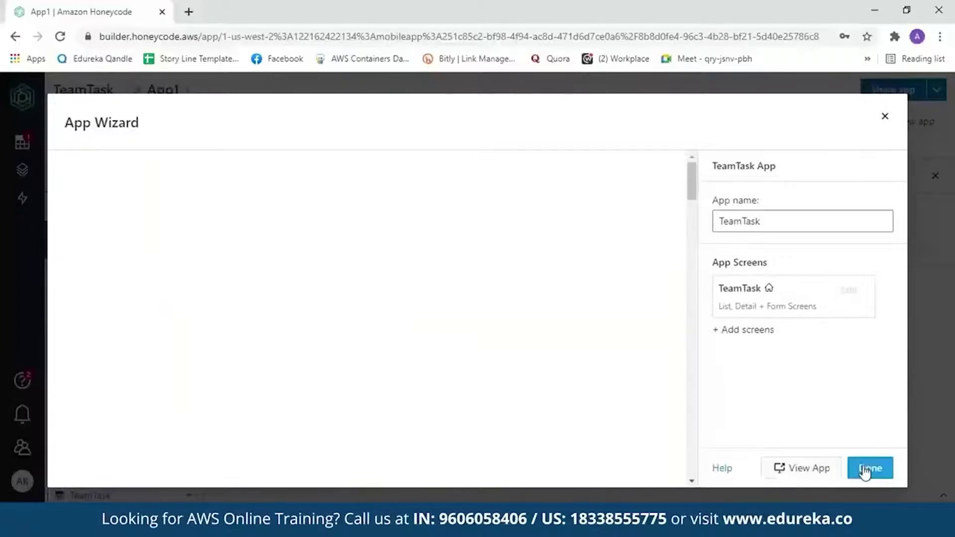
click(803, 468)
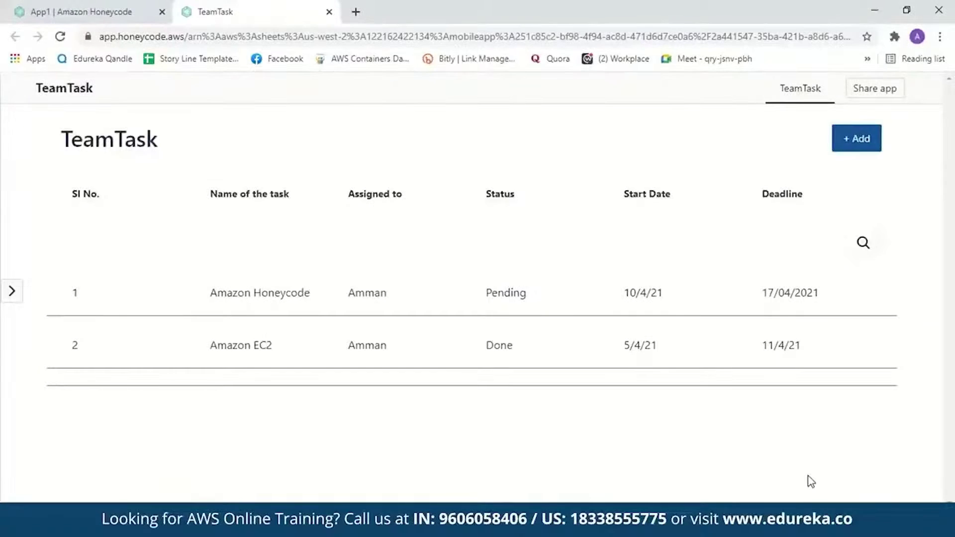
Try the task list's search box and the add-task form, then return to the list.
click(472, 248)
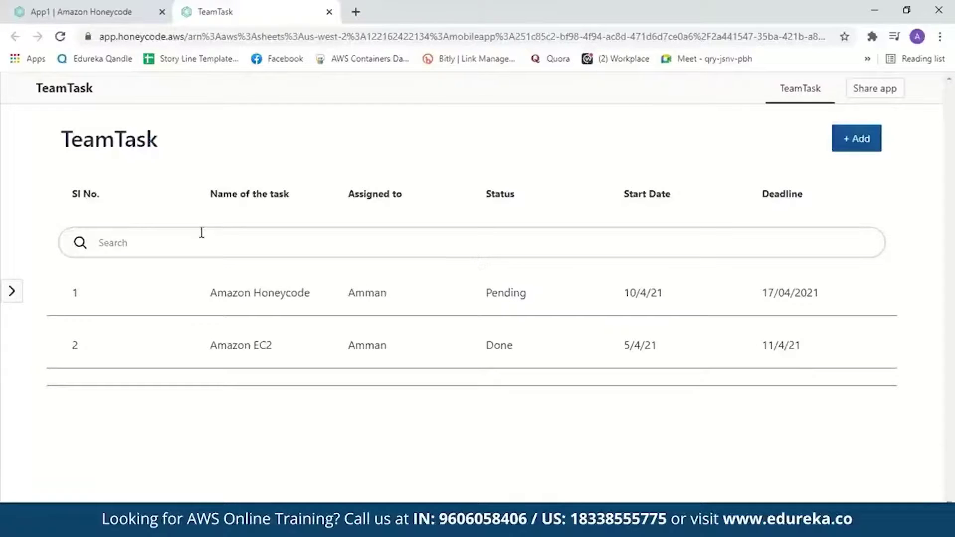
click(861, 145)
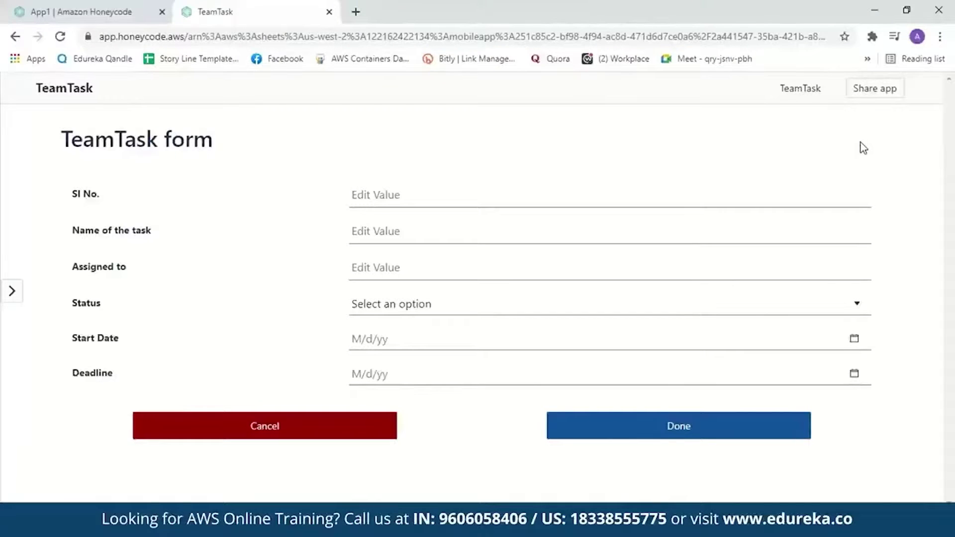
click(15, 36)
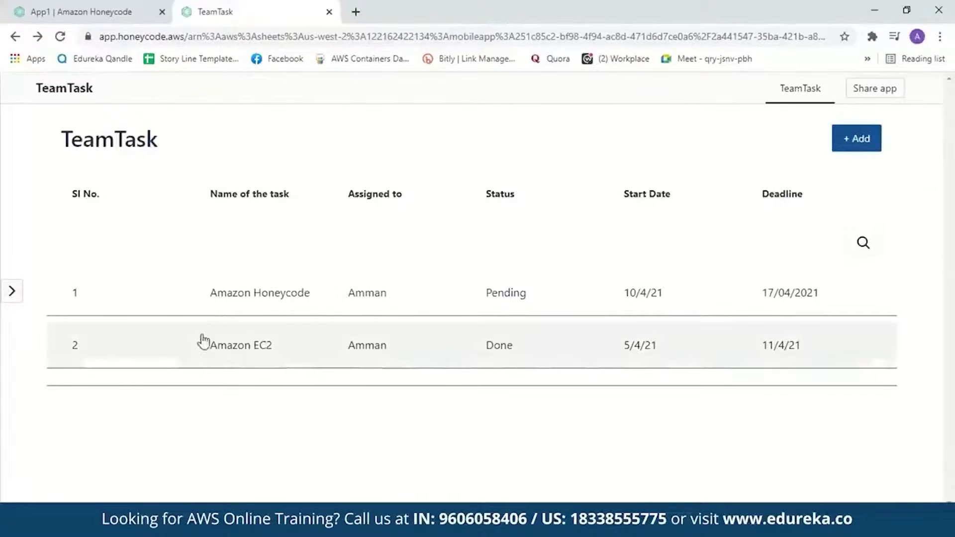
Set the Amazon Honeycode task's Status to Done, then return to the builder and close the wizard.
click(225, 311)
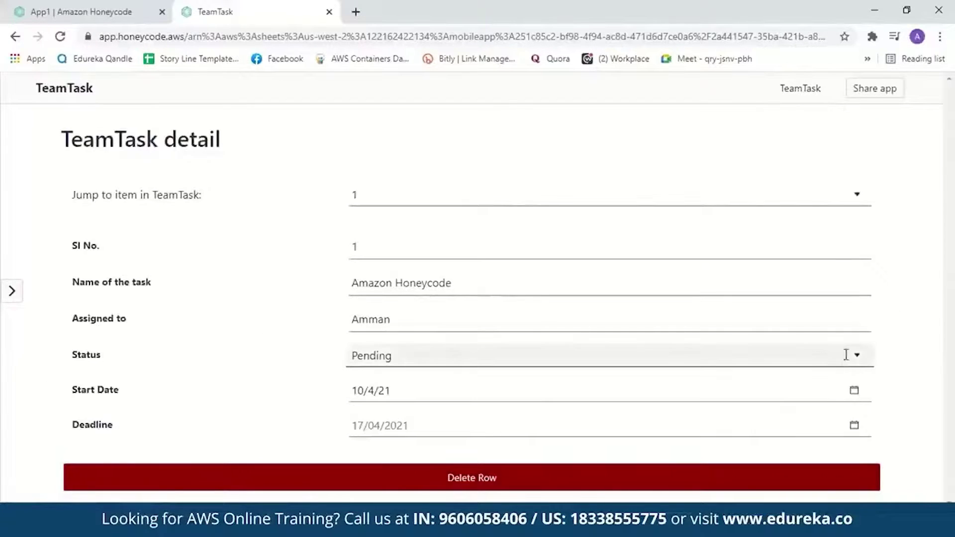
click(852, 356)
click(644, 410)
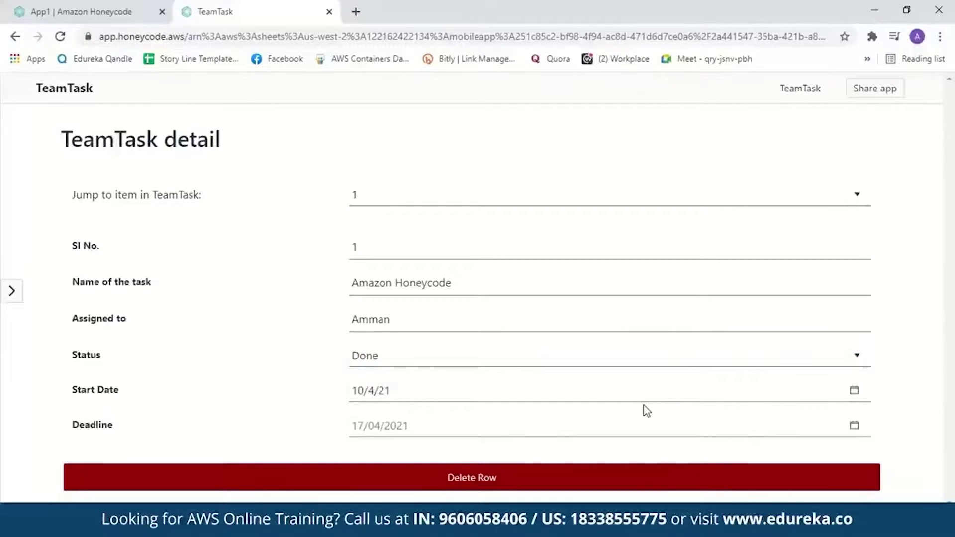
click(15, 37)
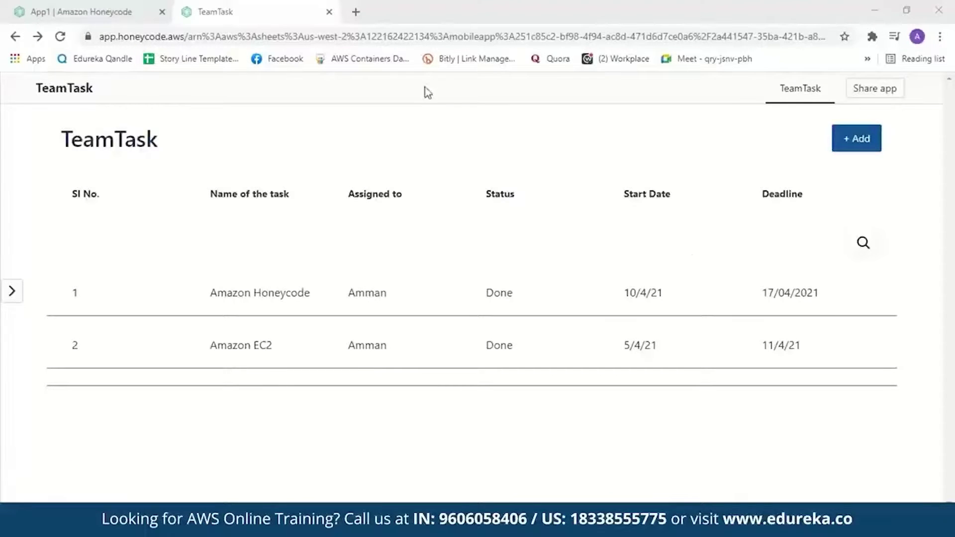
click(82, 12)
click(885, 118)
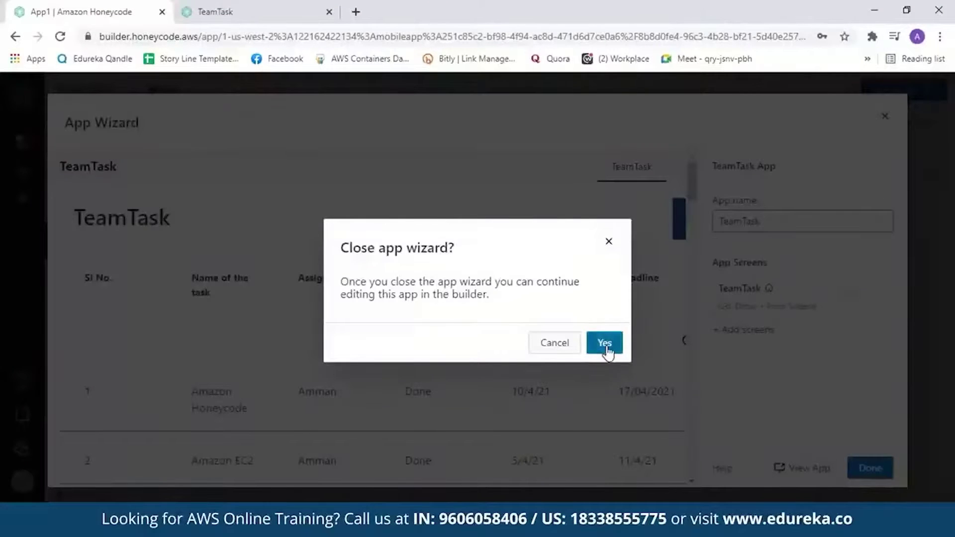
Confirm closing the App Wizard and create a new automation from the Automations panel.
click(608, 348)
click(19, 206)
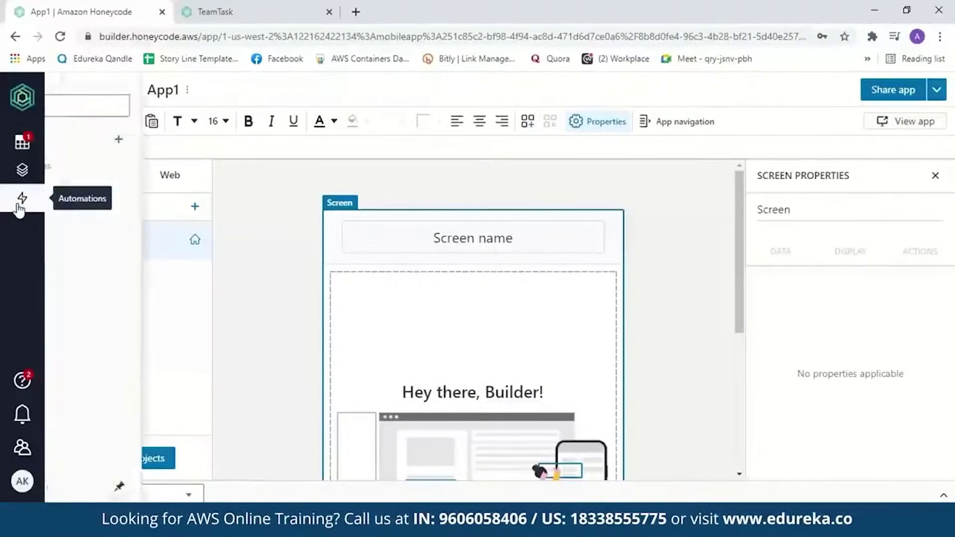
click(200, 140)
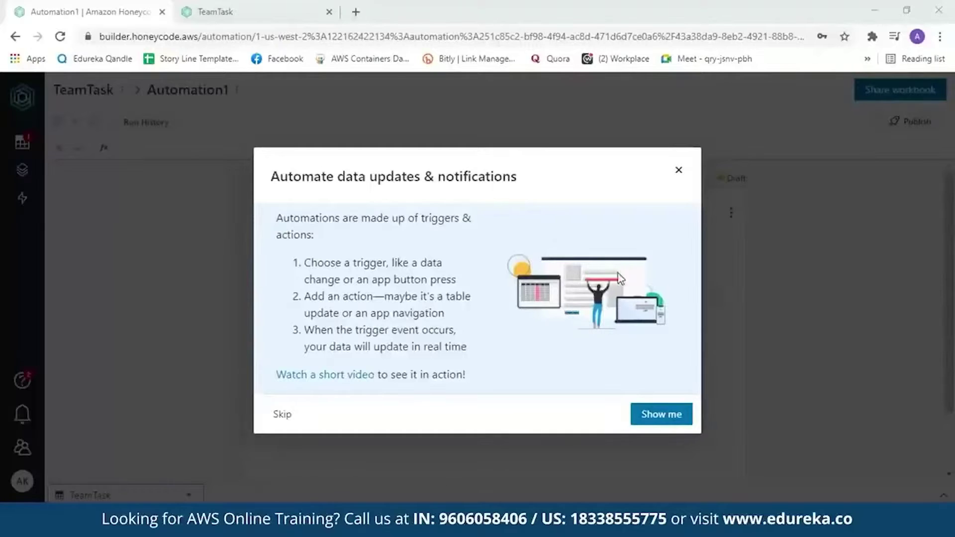
Skip the automation intro, collapse its trigger, browse action types, then return to the TeamTask app.
click(678, 170)
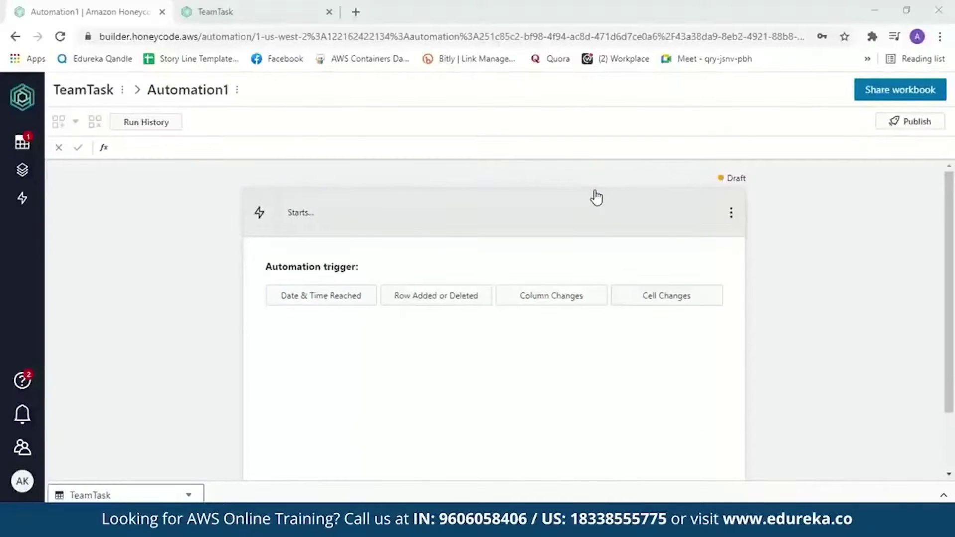
click(313, 218)
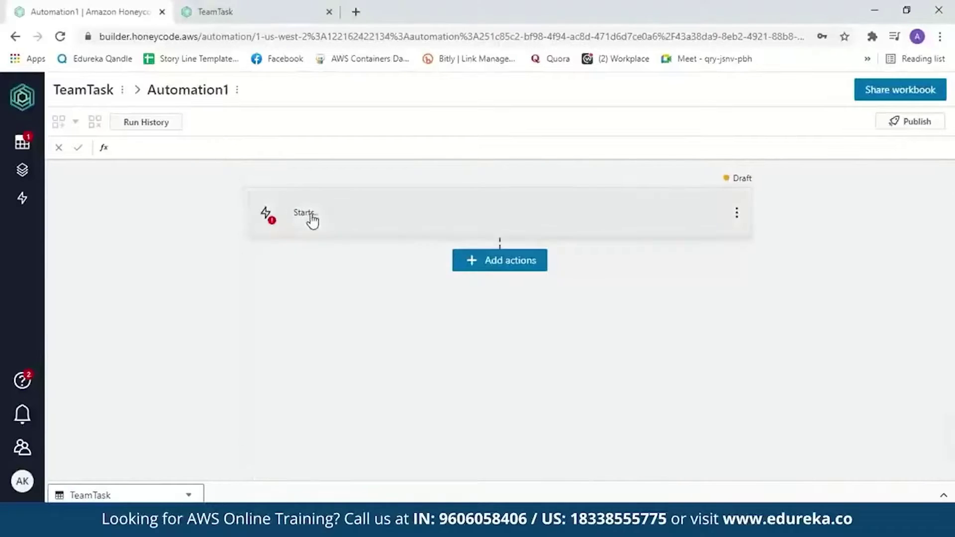
click(490, 264)
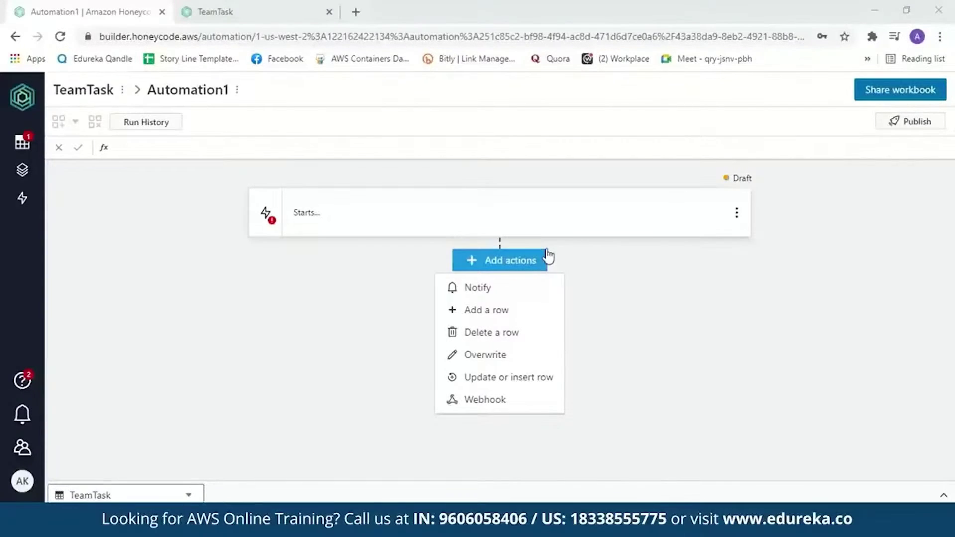
click(213, 16)
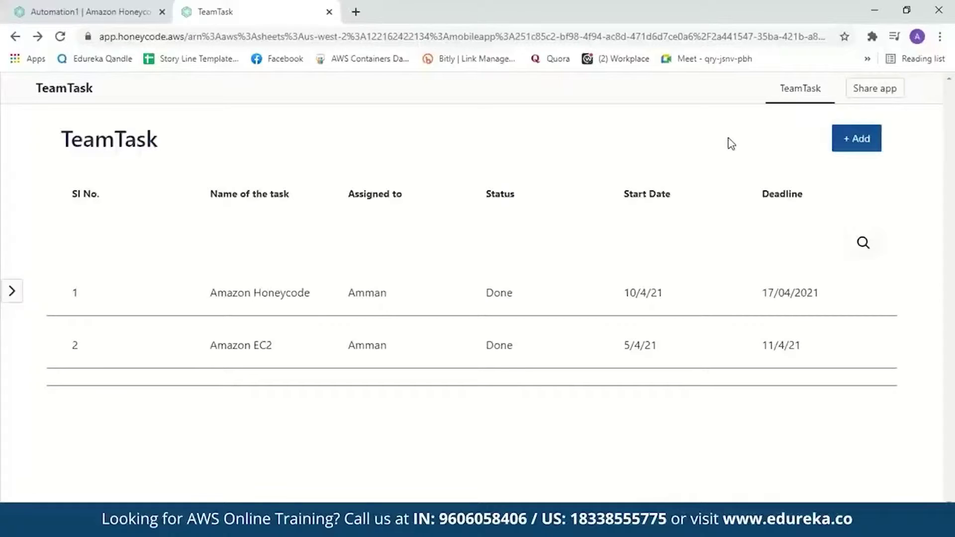
View the TeamTask app's sharing settings and cancel without changes.
click(872, 94)
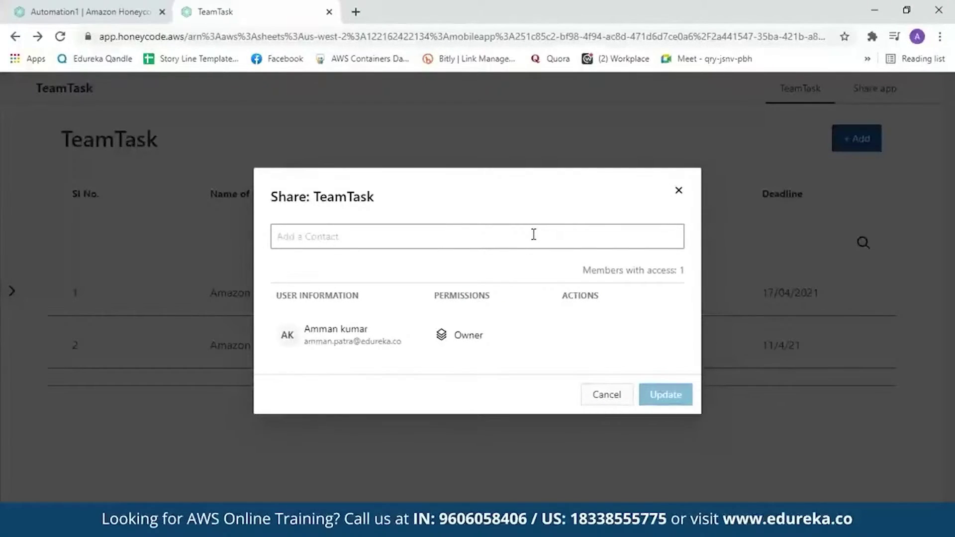
click(606, 395)
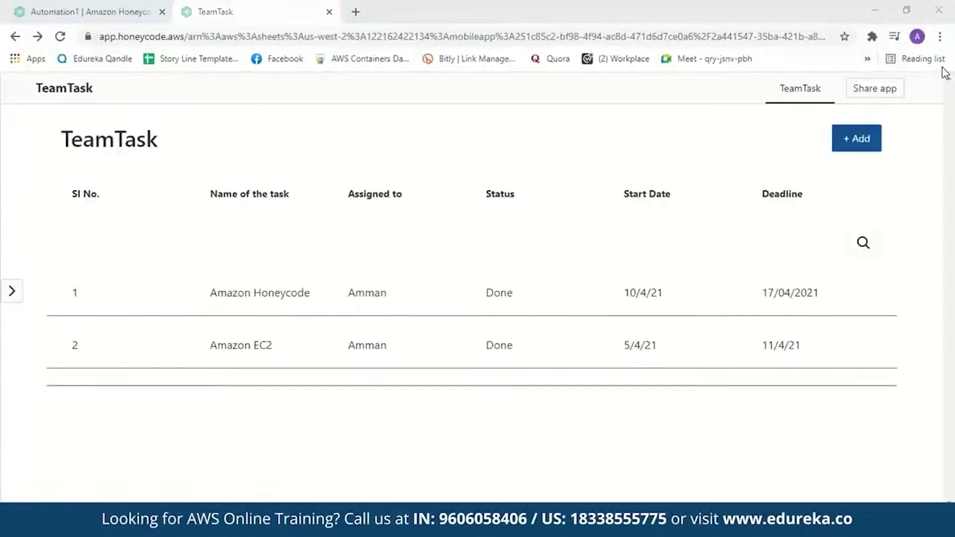